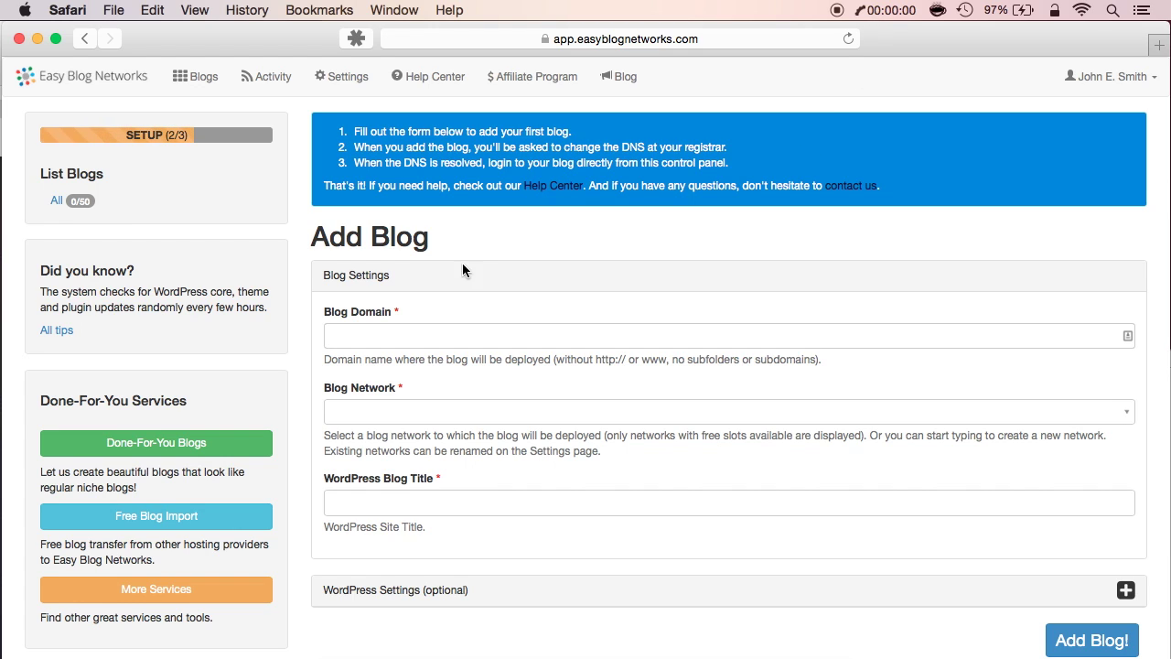
# Add testblog1.com on the Default Network with the WordPress title 'Dummy one'
pyautogui.click(431, 334)
pyautogui.write('test')
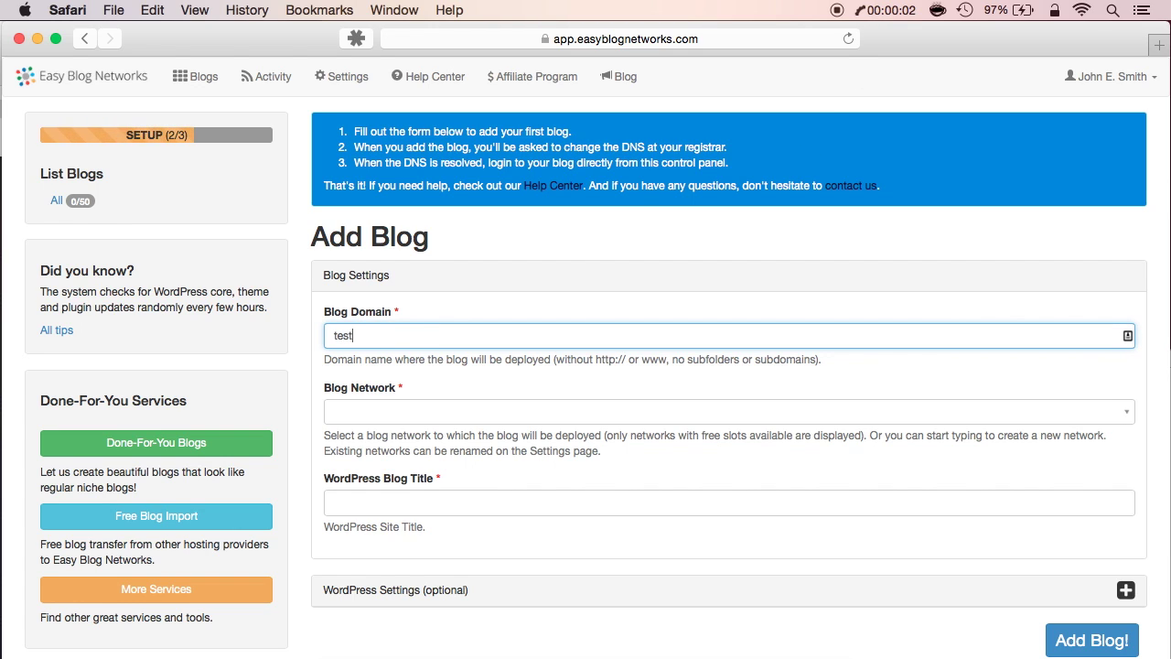
pyautogui.write('blog1.com')
pyautogui.click(344, 414)
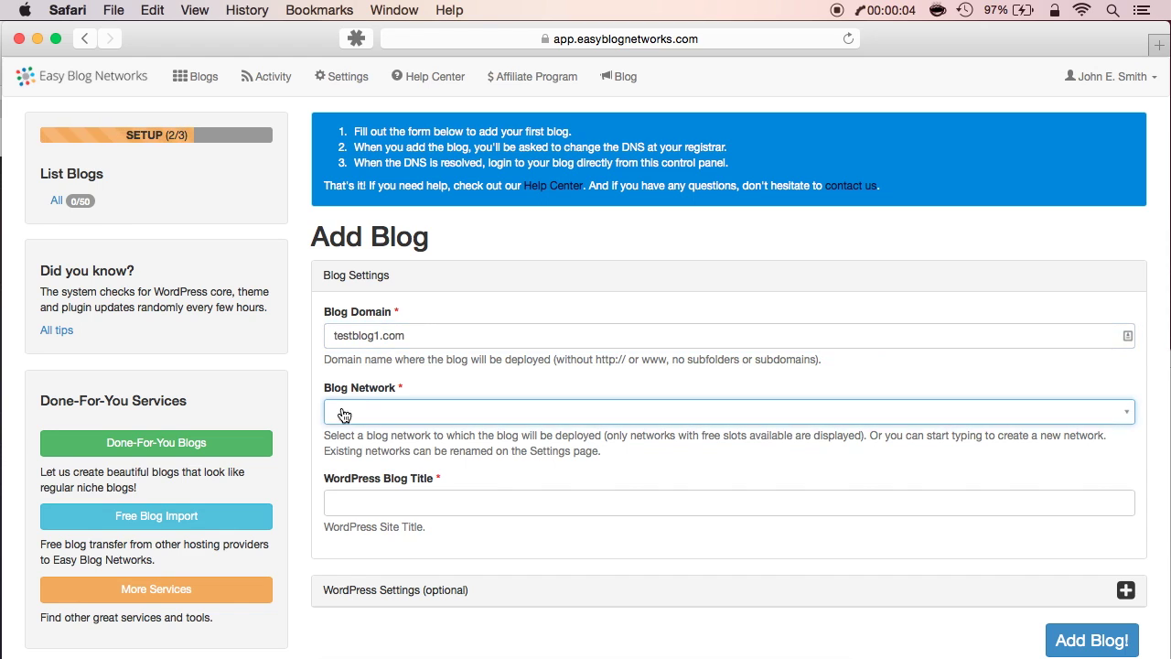
pyautogui.click(355, 467)
pyautogui.click(356, 497)
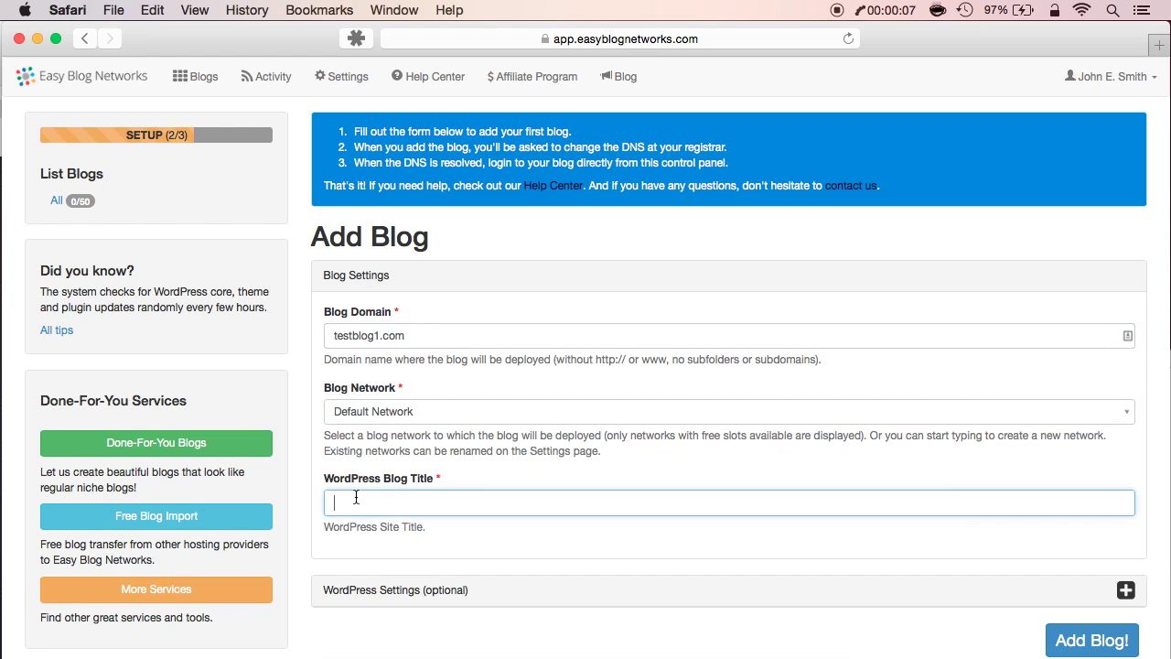
pyautogui.write('Dummy one')
pyautogui.click(1078, 646)
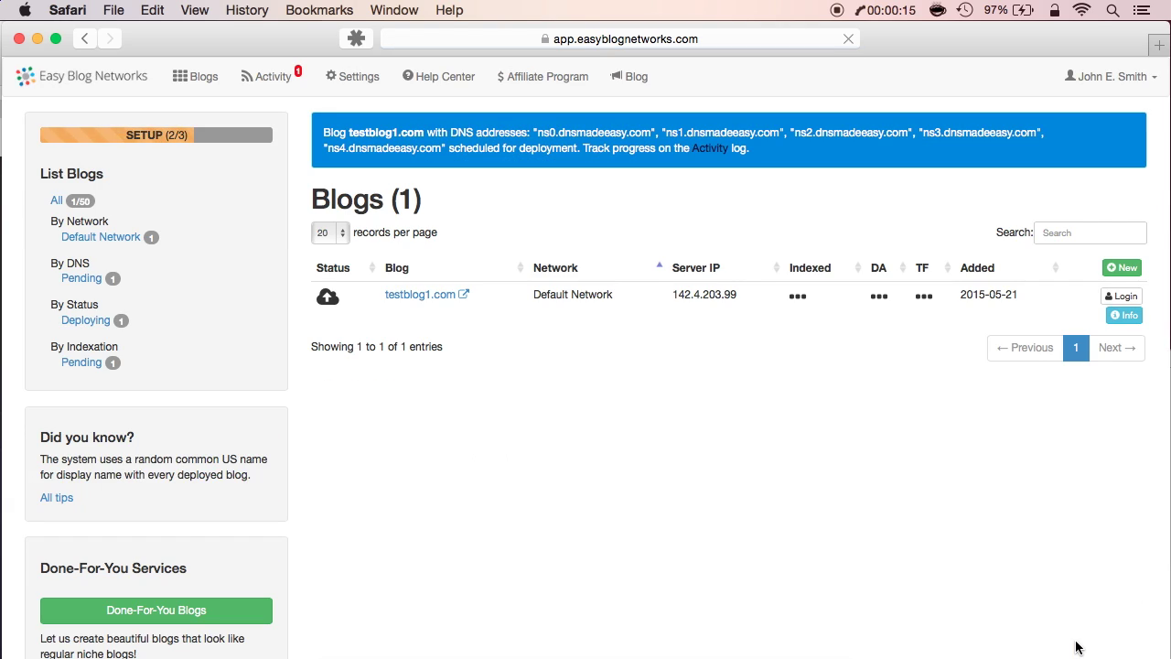
# Start a new blog testblog2.com on the Default Network titled 'Dummy two'
pyautogui.click(1120, 269)
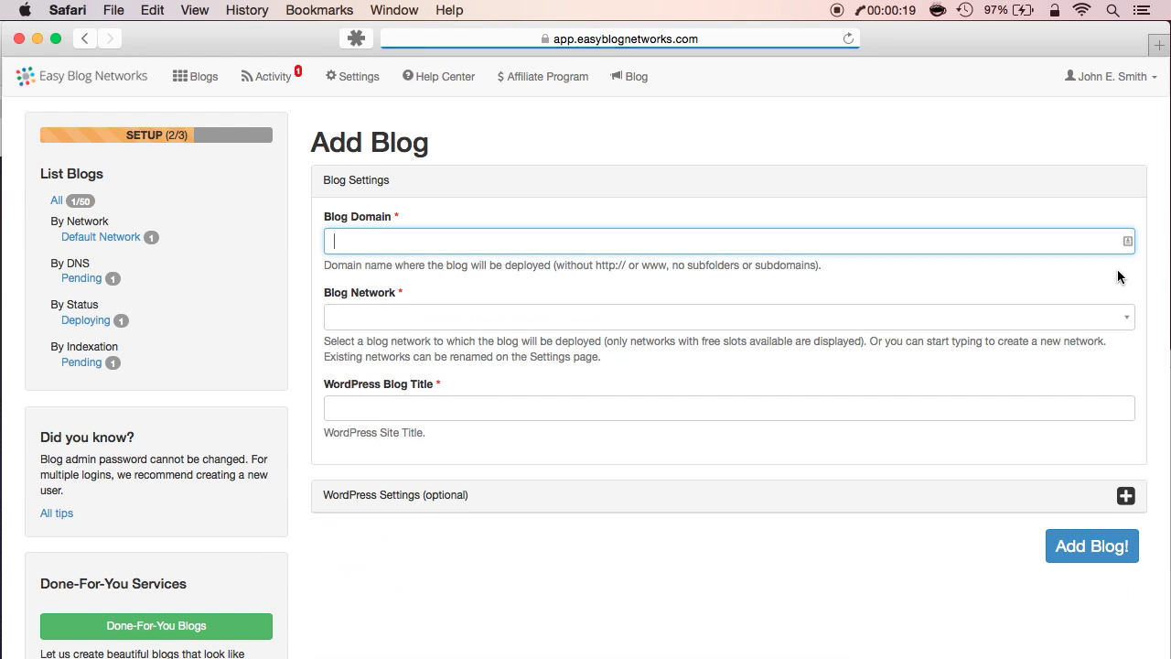
pyautogui.write('testblog2.com')
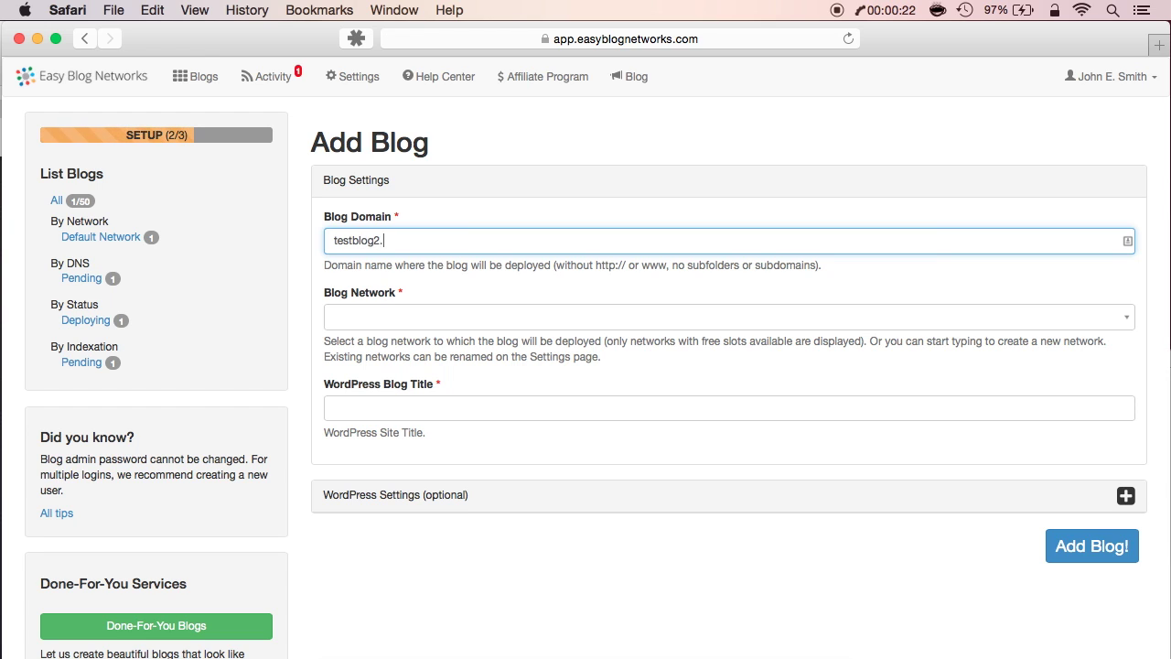
pyautogui.click(835, 328)
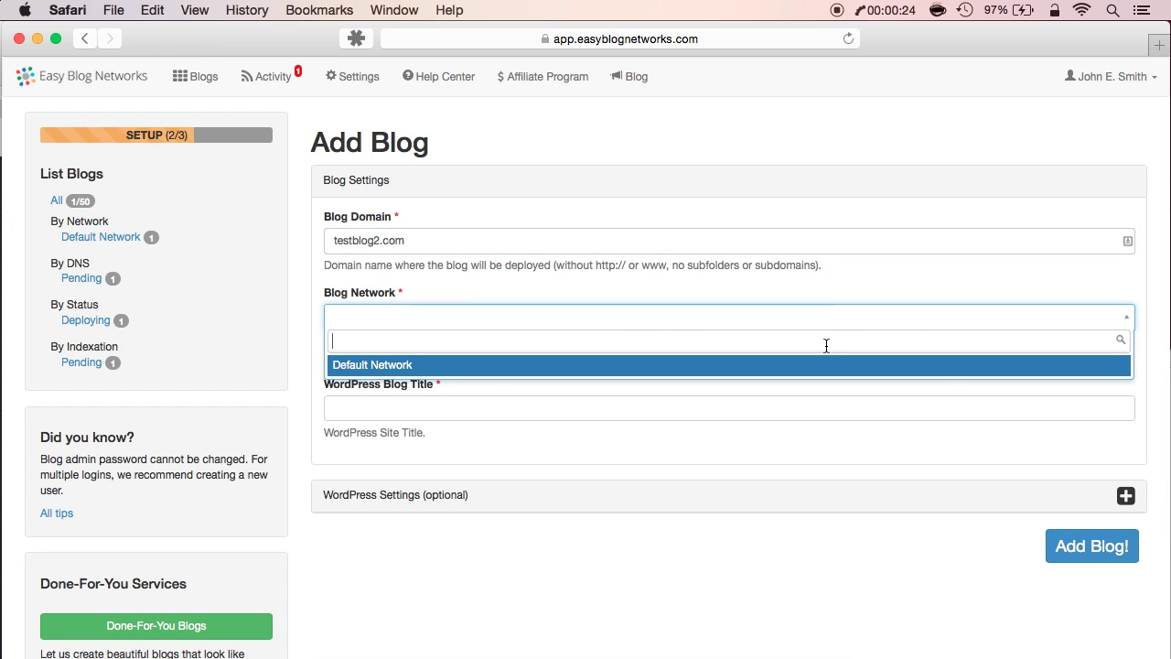
pyautogui.click(827, 363)
pyautogui.click(740, 413)
pyautogui.write('Dumy')
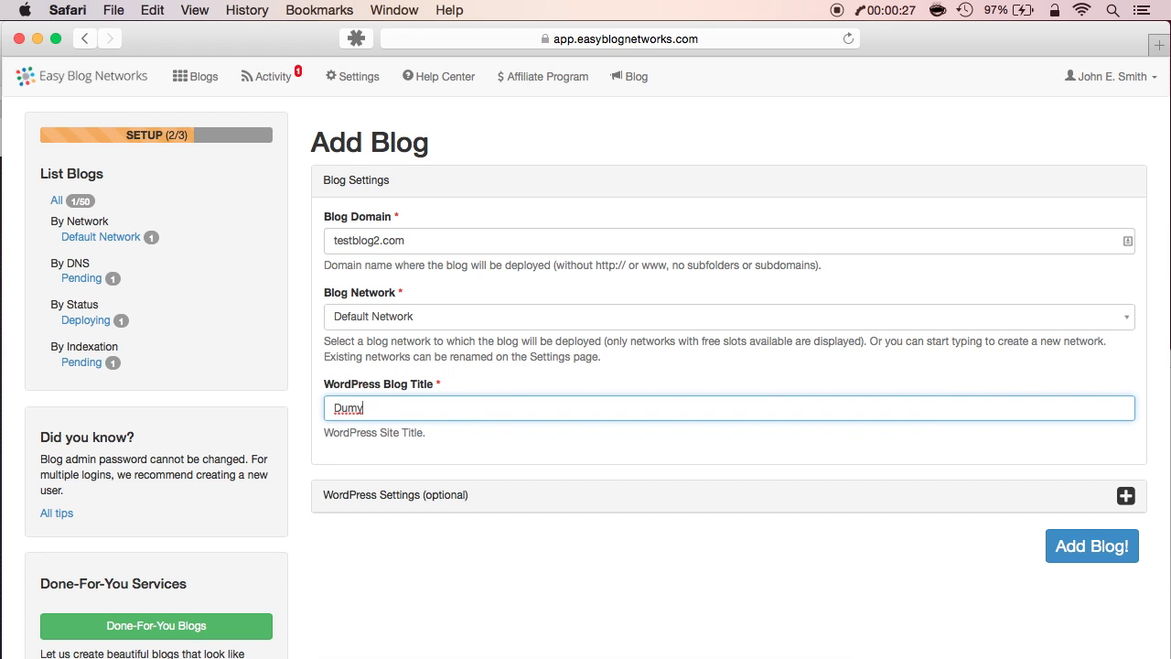
pyautogui.press('BackSpace')
pyautogui.write('my two')
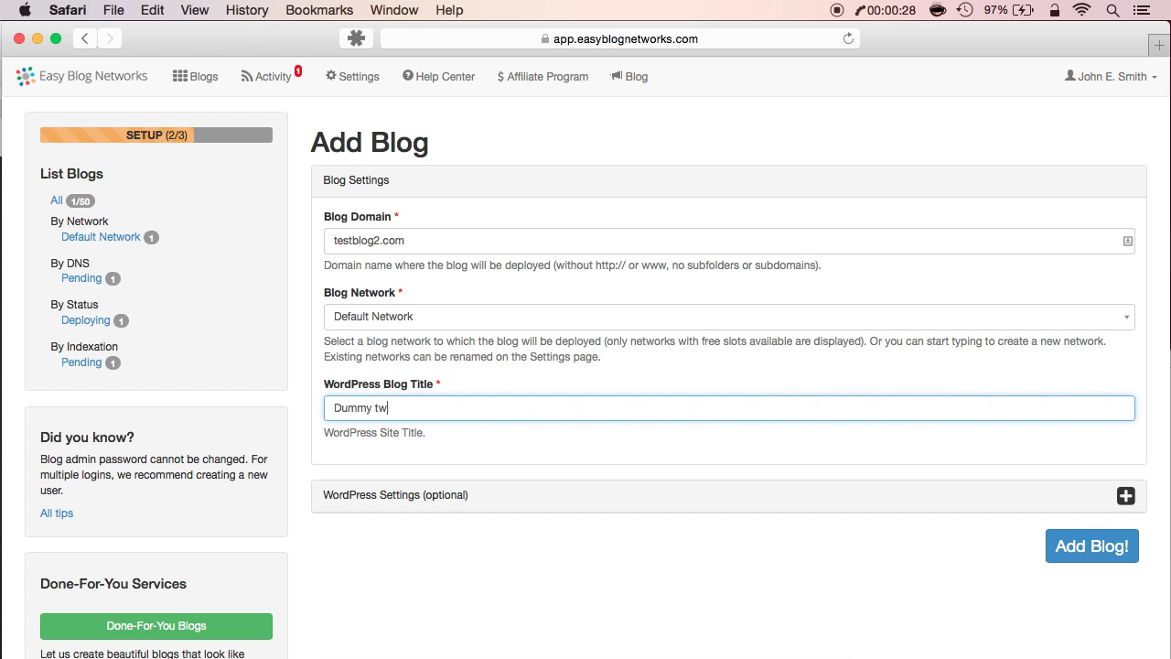
# Include the CMS Commander Client and WP Smush.it plugins and submit the blog
pyautogui.click(1124, 496)
pyautogui.scroll(-10, 818, 500)
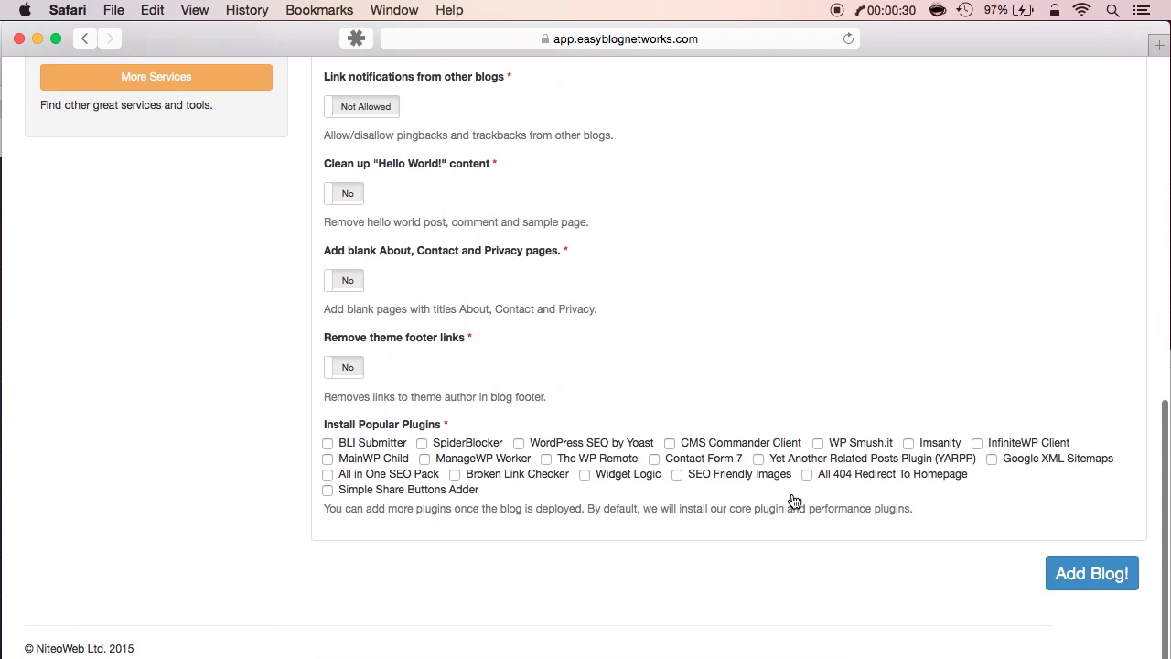
pyautogui.click(675, 477)
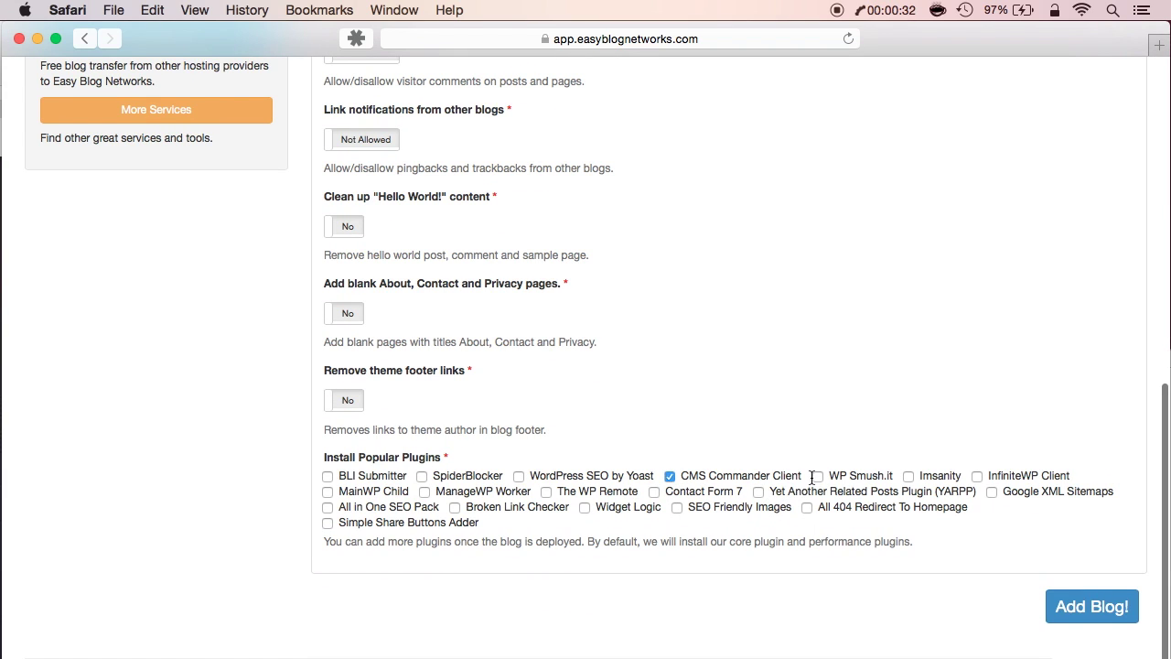
pyautogui.click(818, 477)
pyautogui.click(1085, 611)
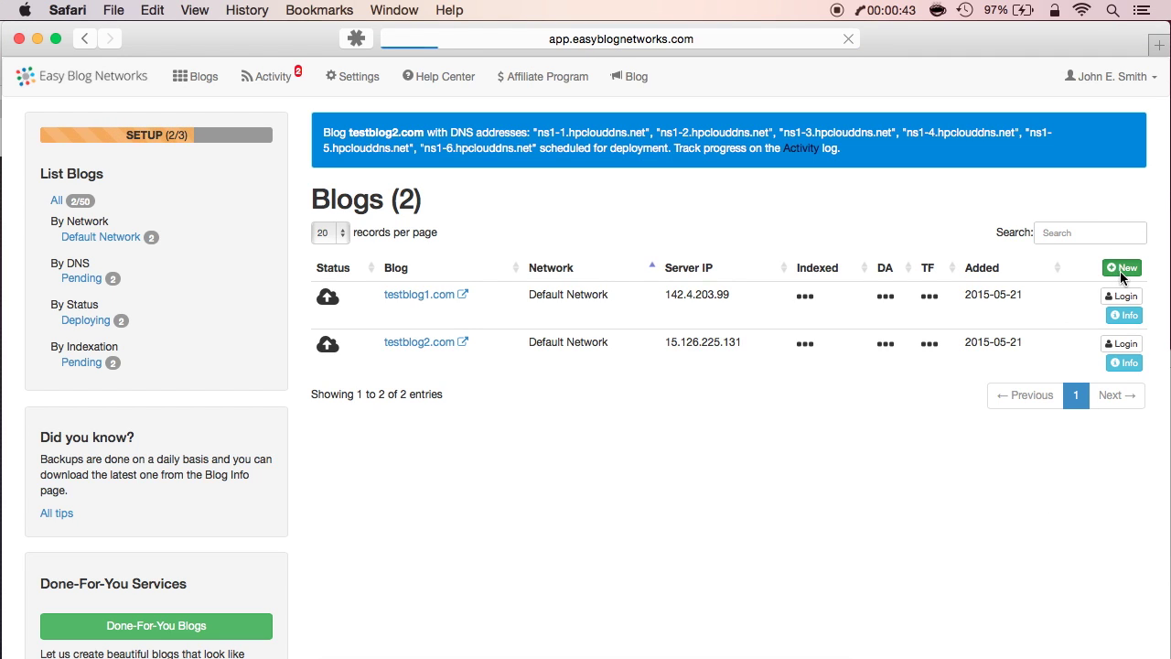
# Add testblog3.com on the Default Network titled 'Dummy three'
pyautogui.write('t')
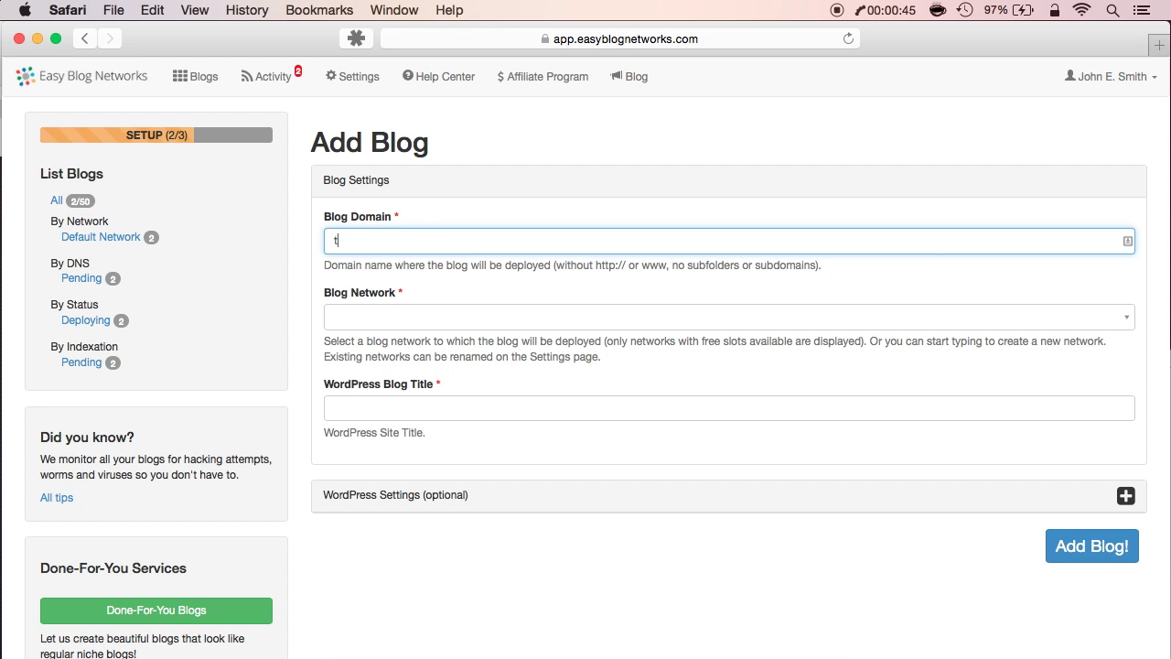
pyautogui.write('estblog3.com')
pyautogui.click(906, 316)
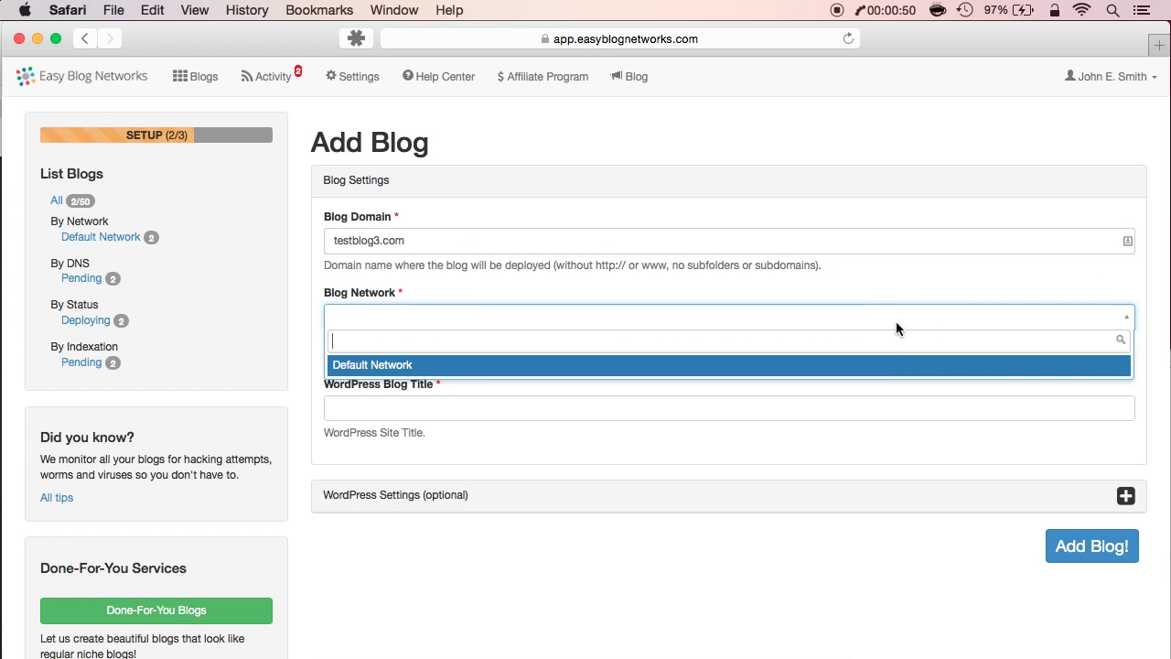
pyautogui.click(885, 370)
pyautogui.click(824, 408)
pyautogui.write('Dummy three')
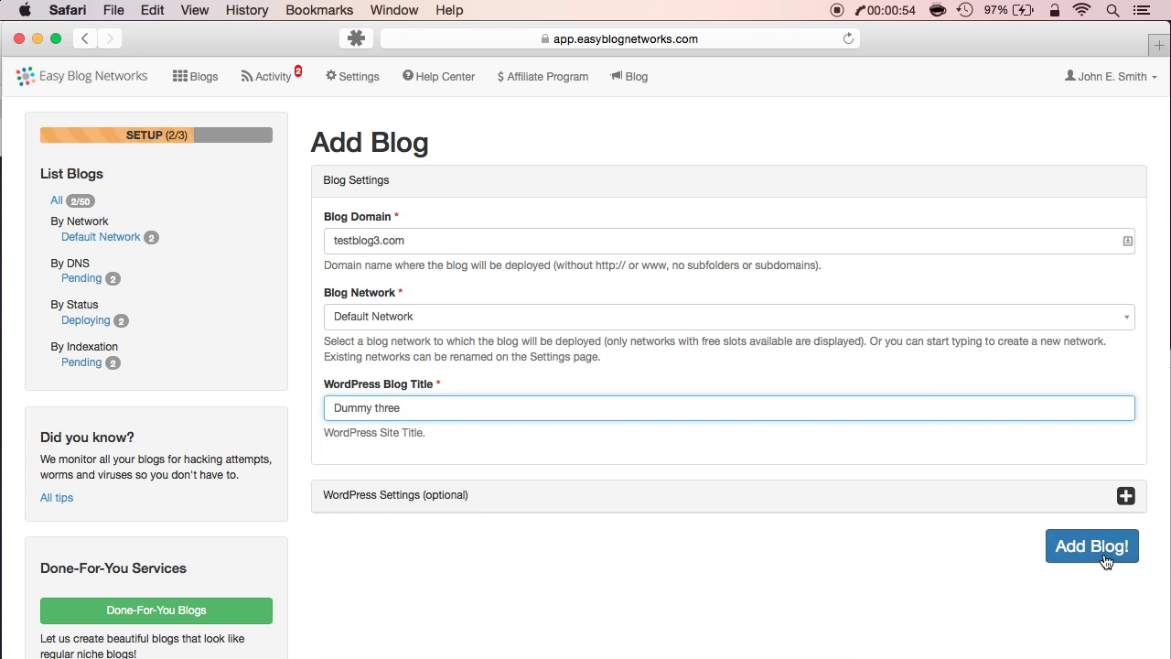
pyautogui.click(1104, 553)
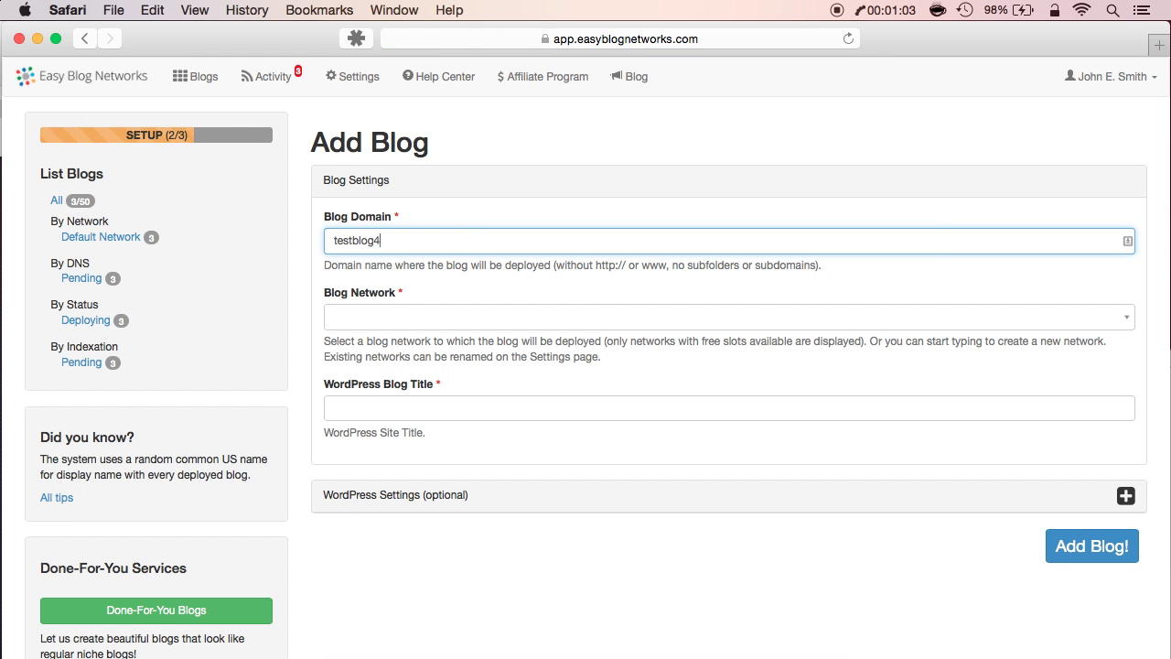
# Add testblog4.com on the Default Network titled 'Dummy four'
pyautogui.write('.com')
pyautogui.click(909, 320)
pyautogui.click(891, 363)
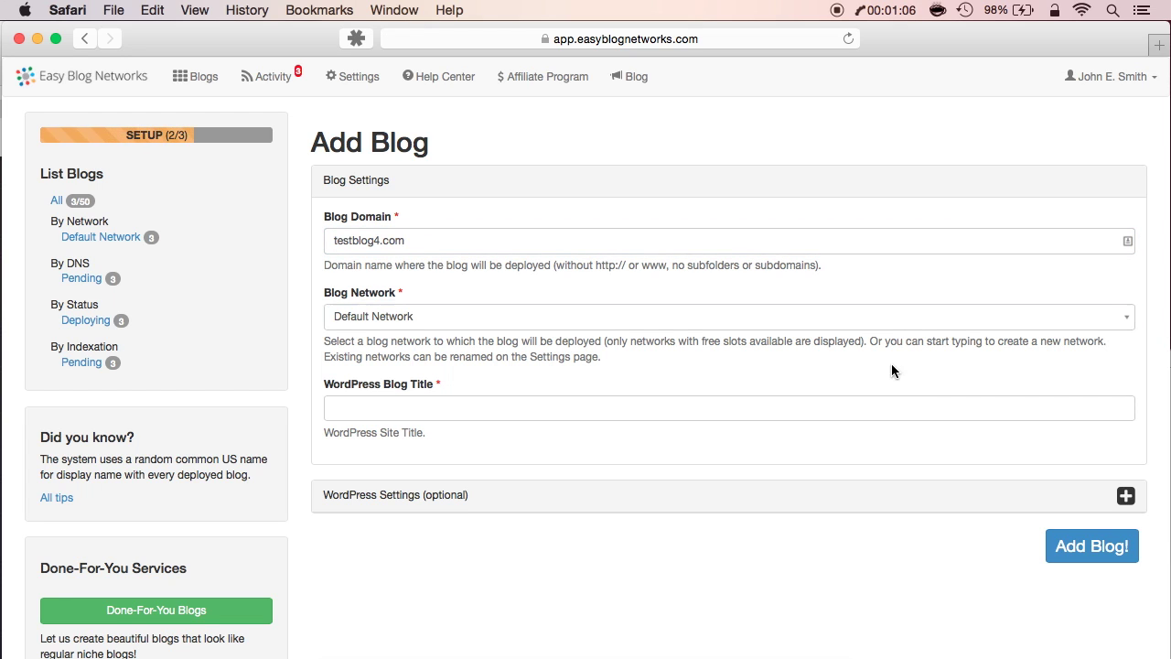
pyautogui.click(820, 409)
pyautogui.write('Dummy four')
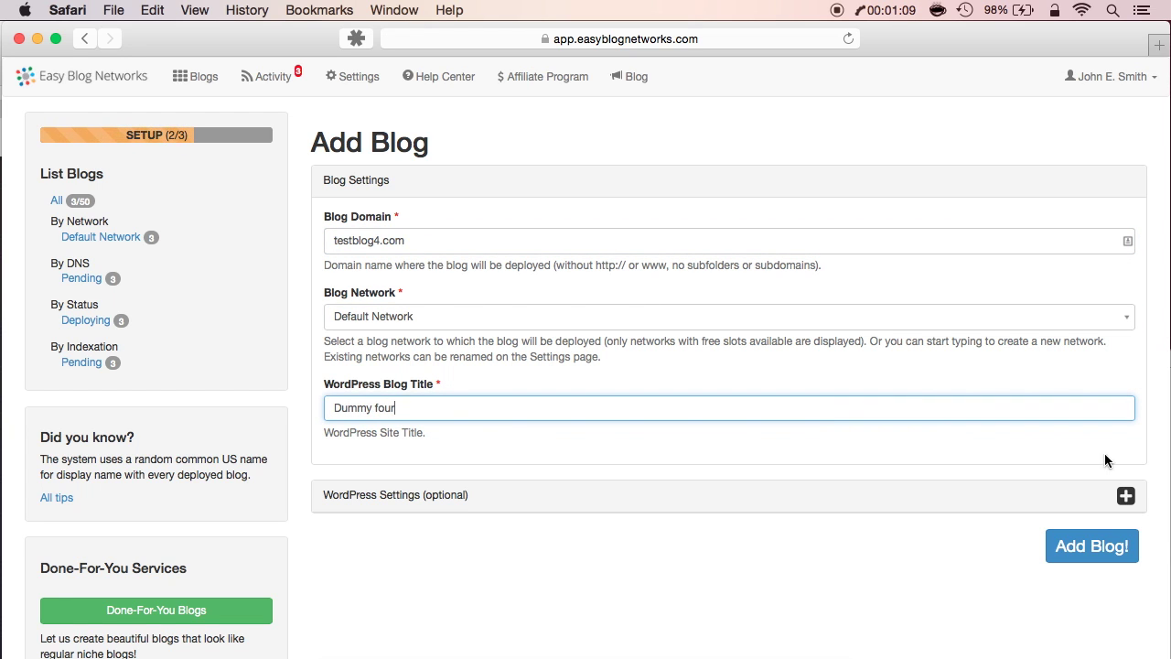
pyautogui.click(1080, 548)
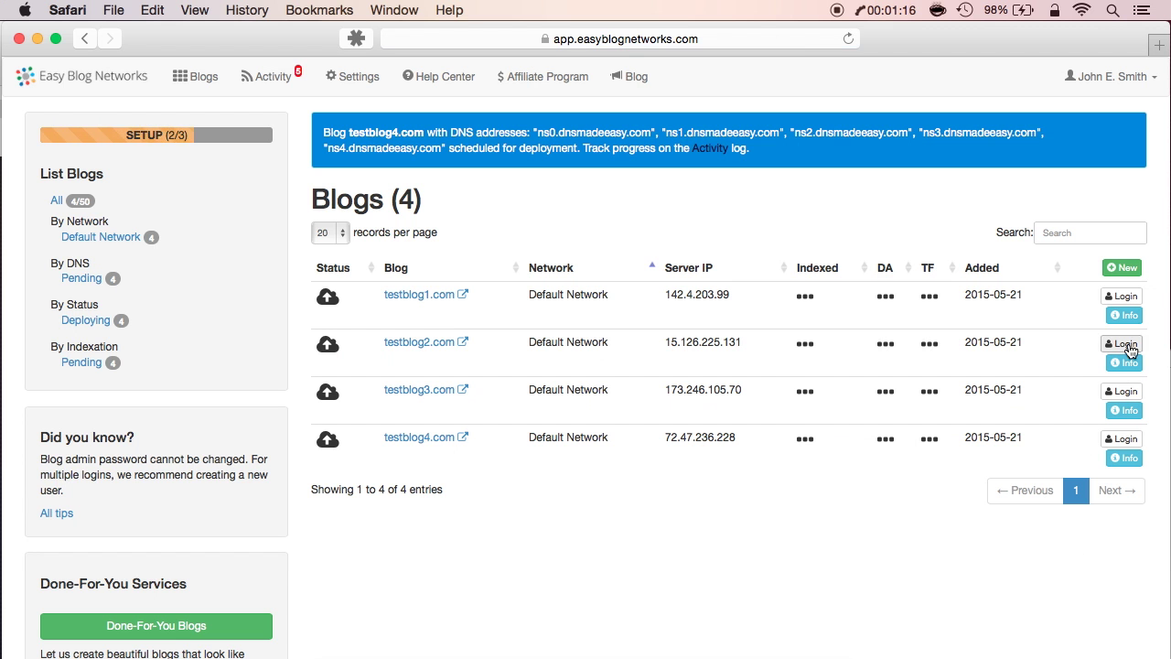
# Add a fifth blog, testblog5.com, on the Default Network titled 'Dummy five'
pyautogui.click(1120, 271)
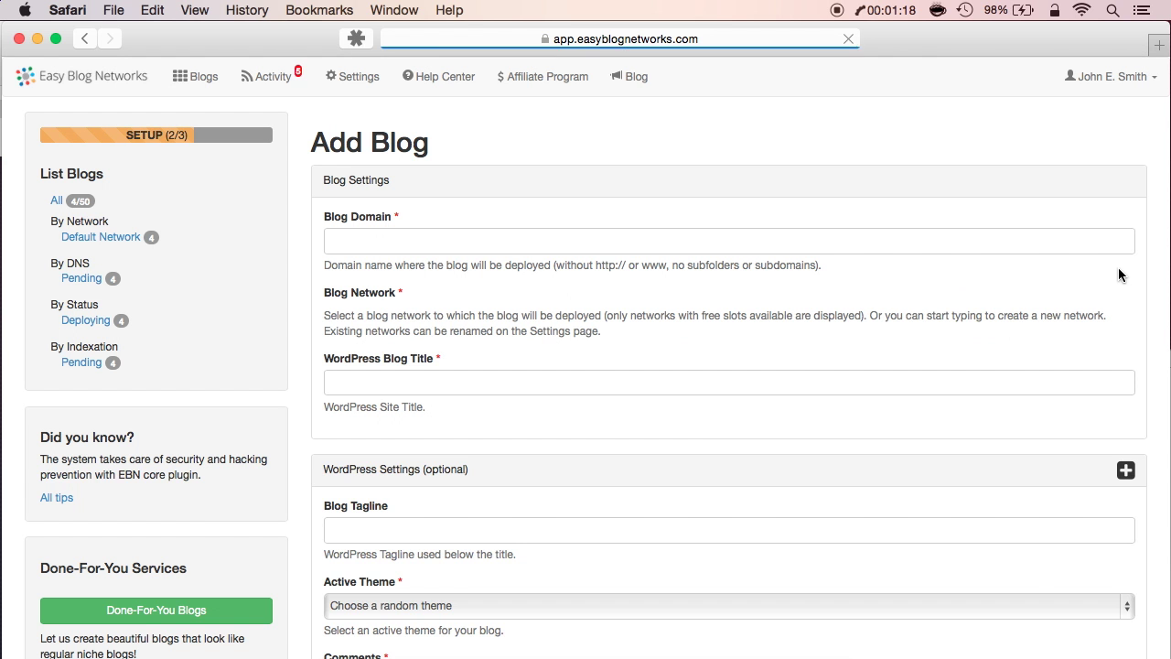
pyautogui.write('testblog5')
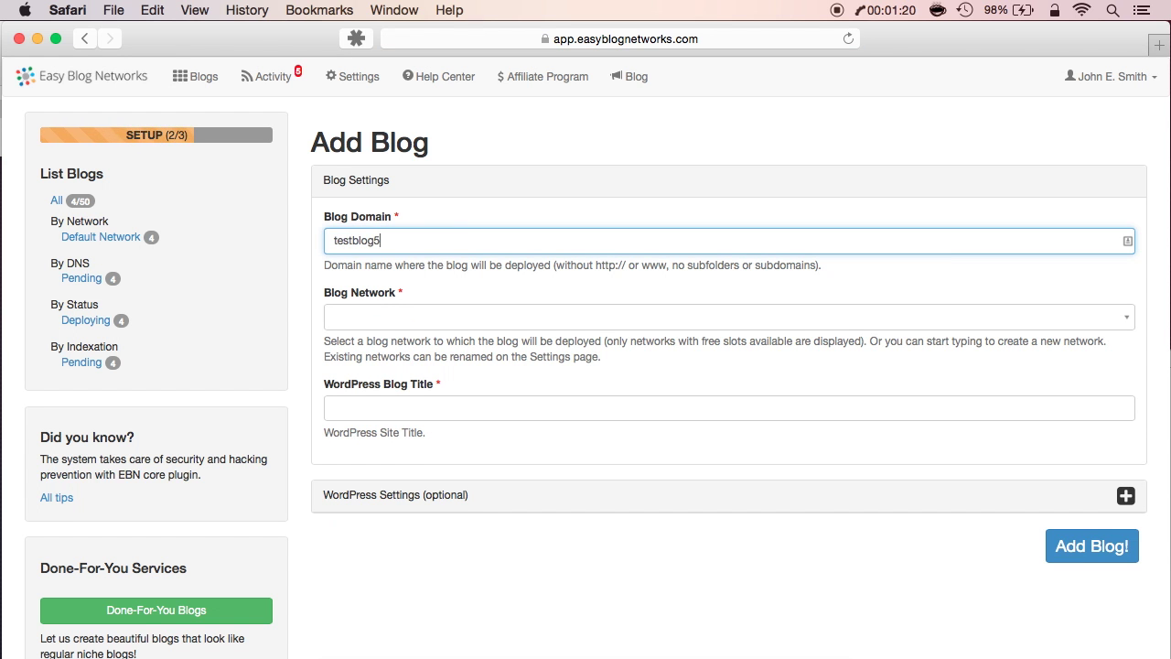
pyautogui.write('.com')
pyautogui.press('Tab')
pyautogui.click(919, 322)
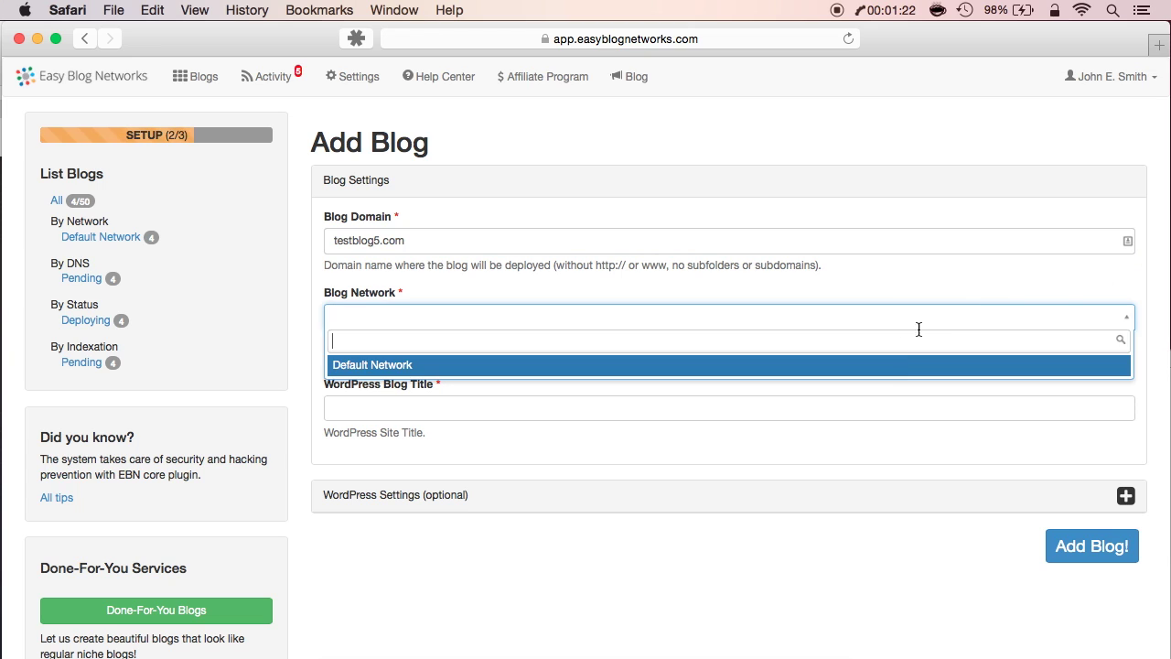
pyautogui.click(887, 370)
pyautogui.click(848, 408)
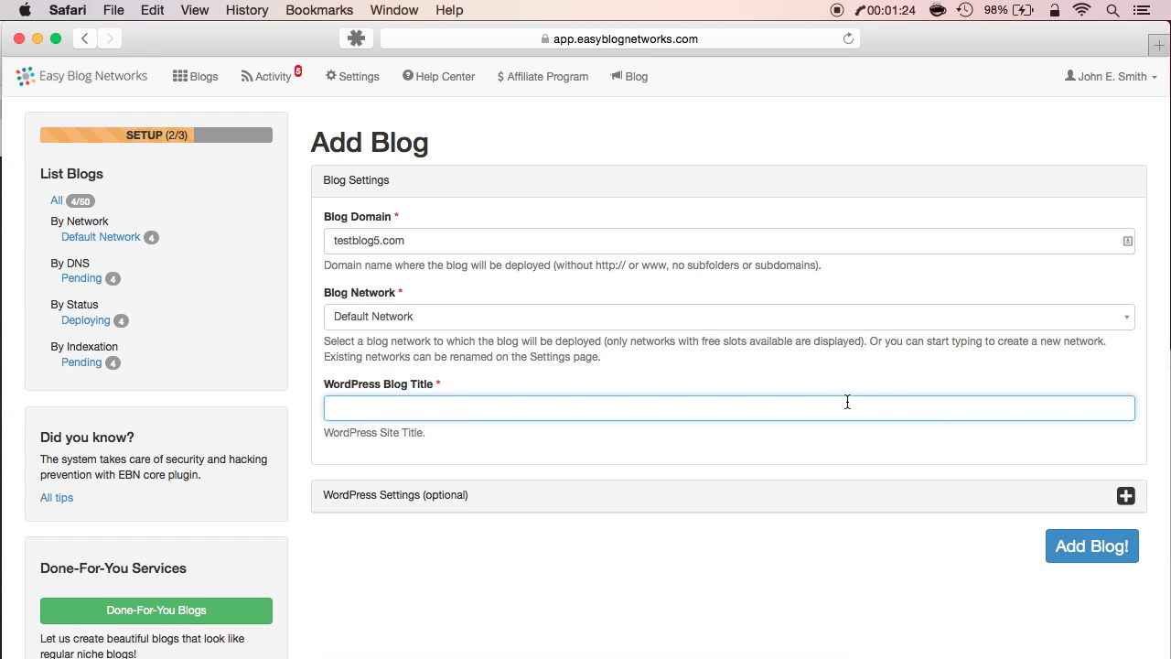
pyautogui.write('Dummy five')
pyautogui.click(1082, 544)
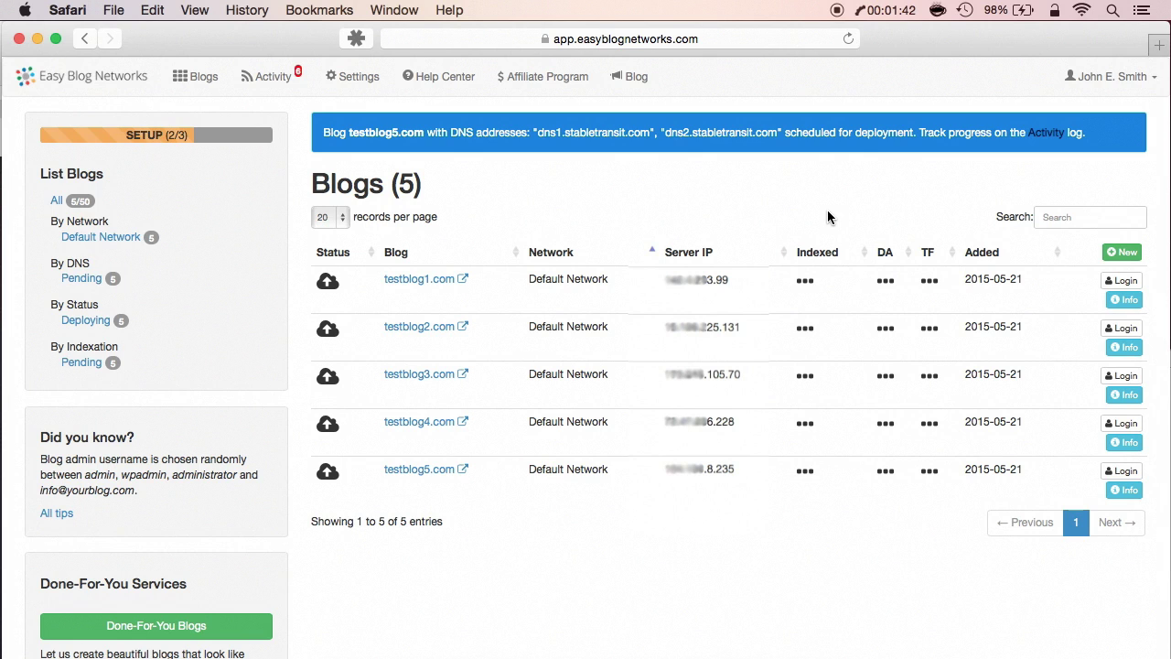
# Open the testblog1.com details page from the Blogs list
pyautogui.click(420, 279)
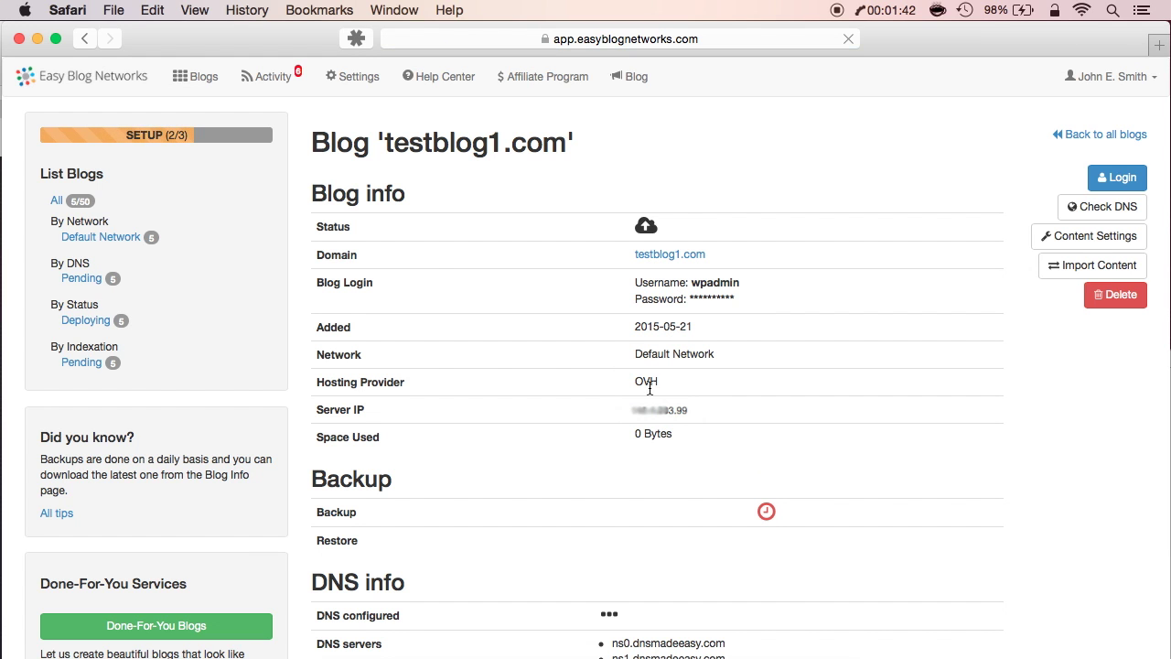
# View the detail pages of testblog2.com through testblog5.com, returning to the Blogs list each time
pyautogui.click(194, 79)
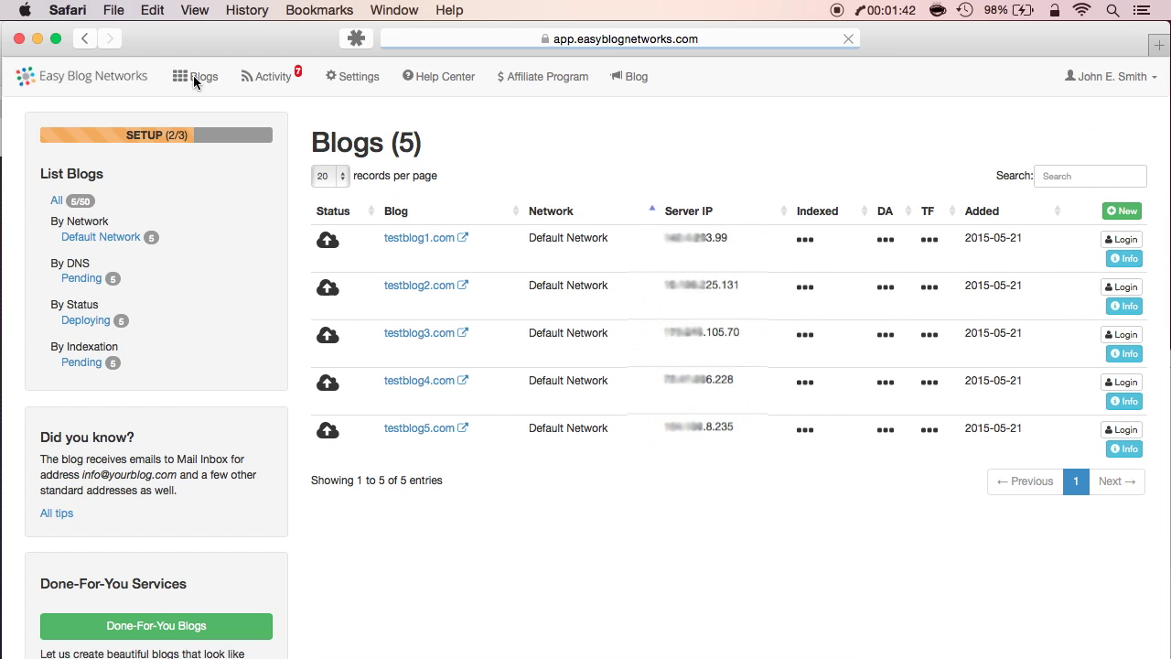
pyautogui.click(407, 291)
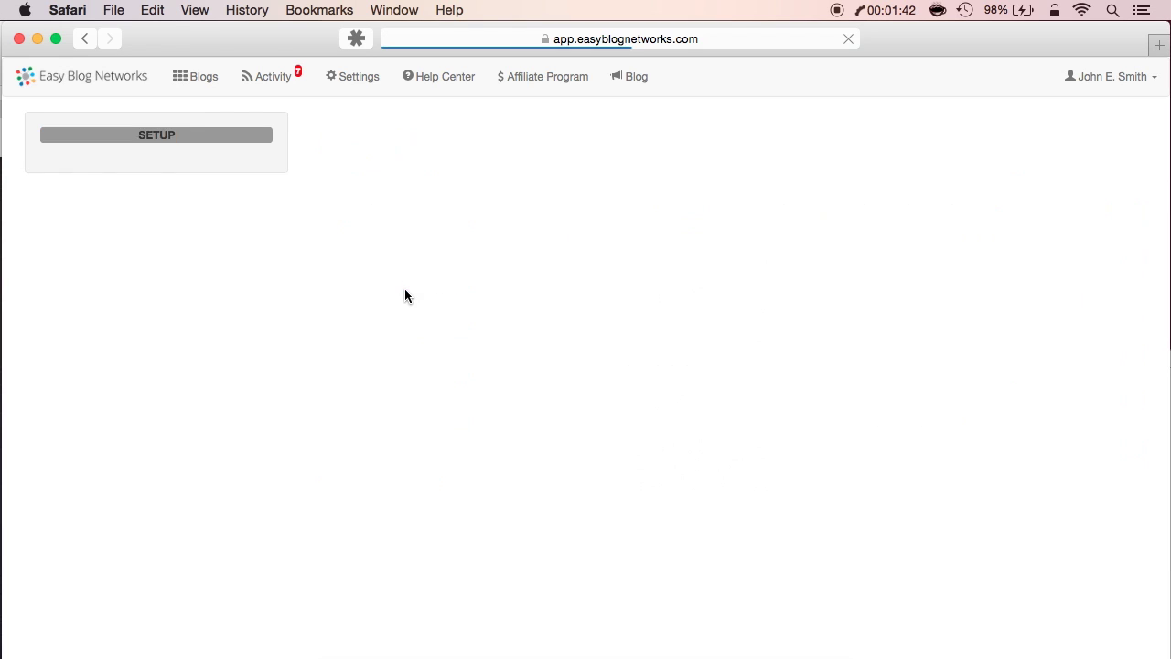
pyautogui.click(194, 76)
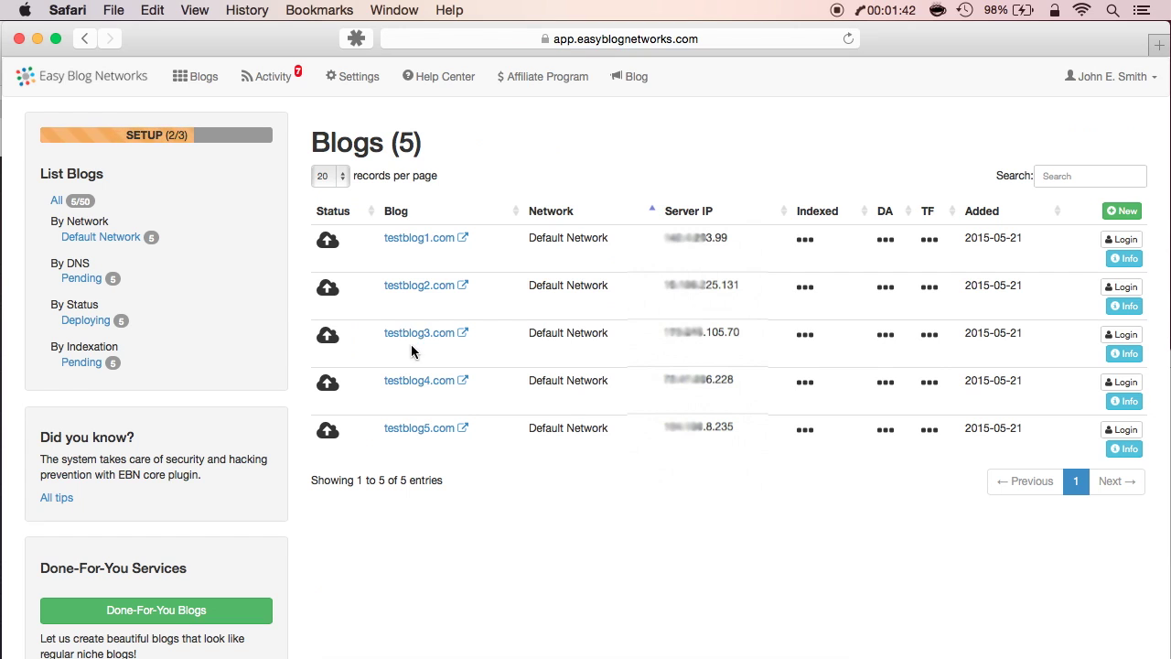
pyautogui.click(411, 332)
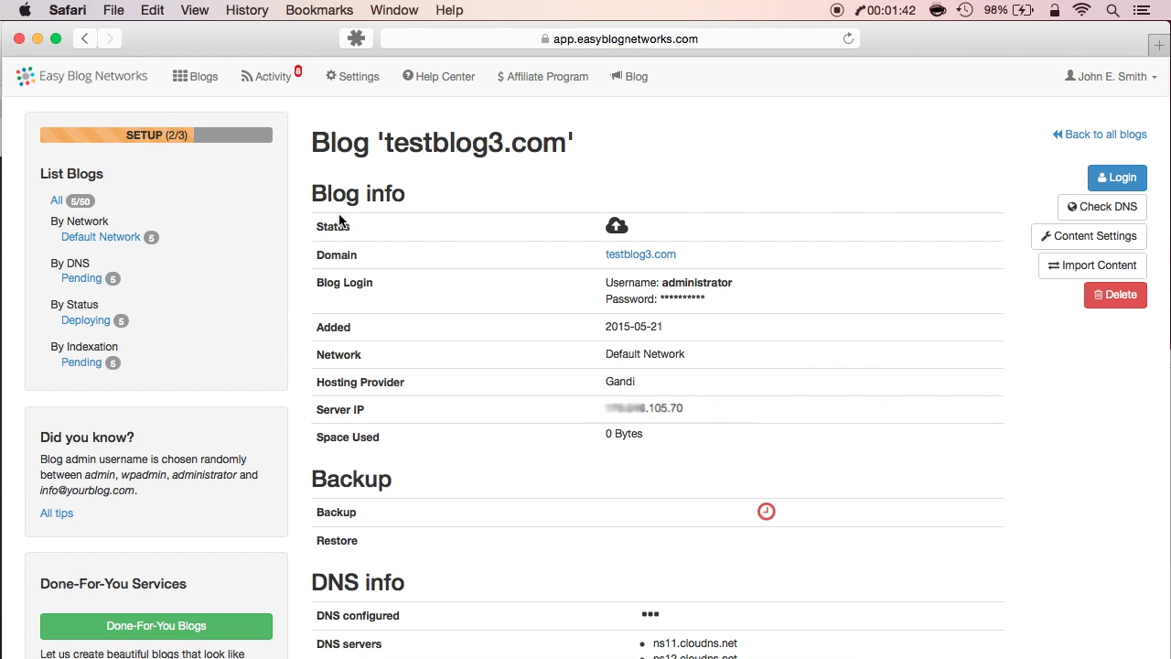
pyautogui.click(196, 79)
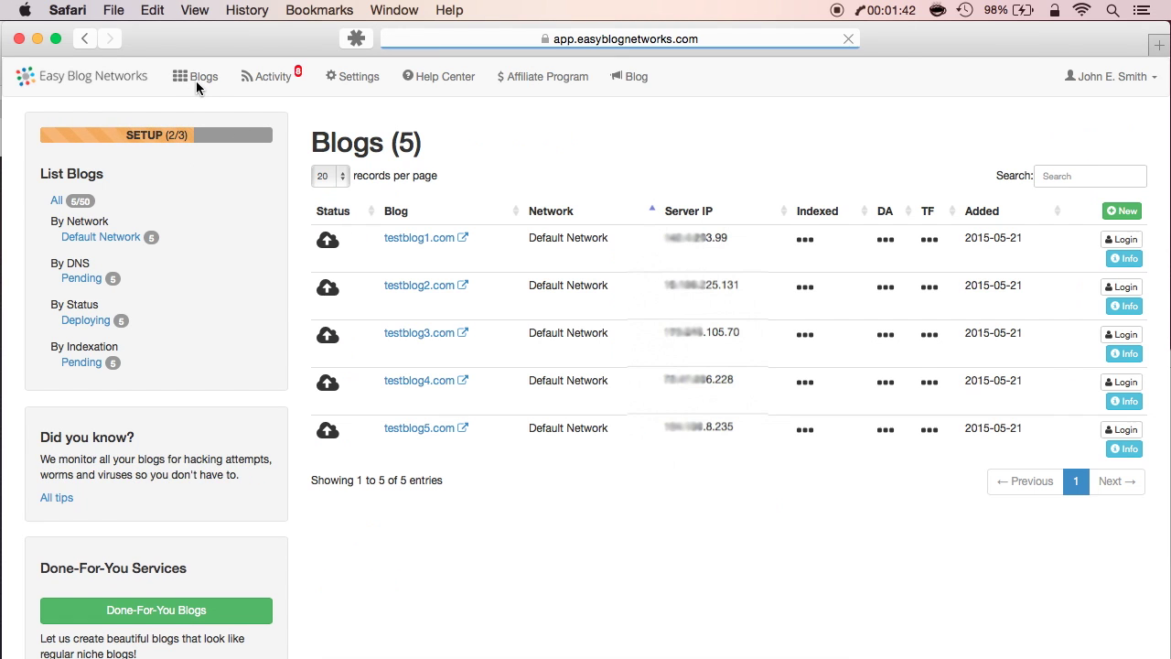
pyautogui.click(421, 381)
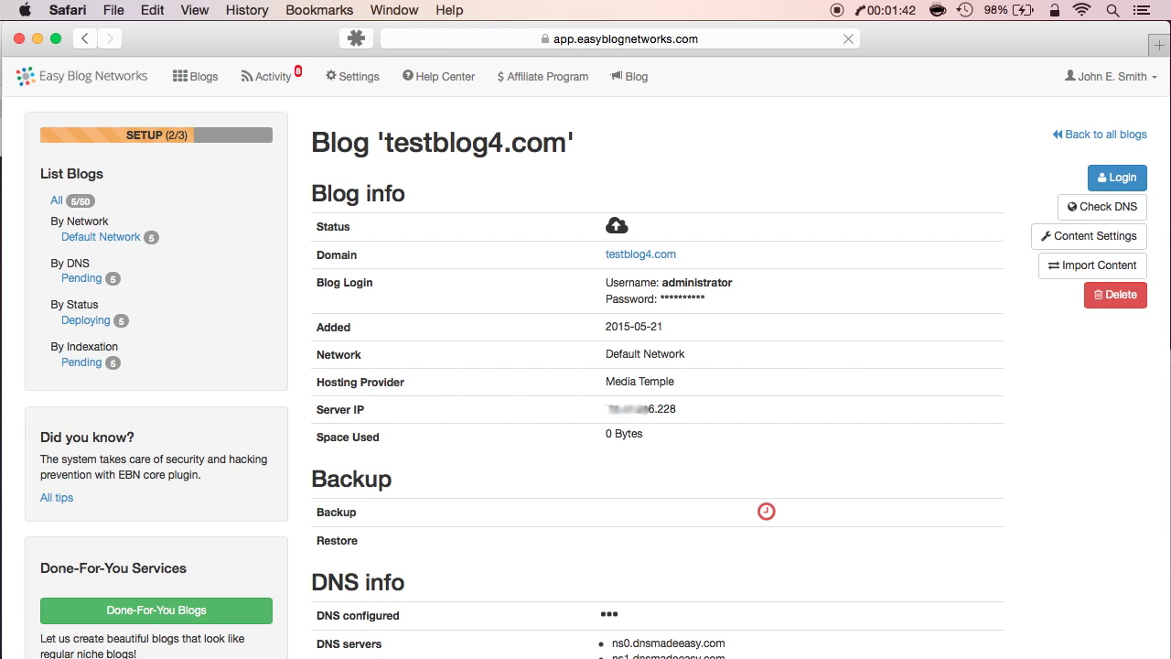
pyautogui.click(203, 76)
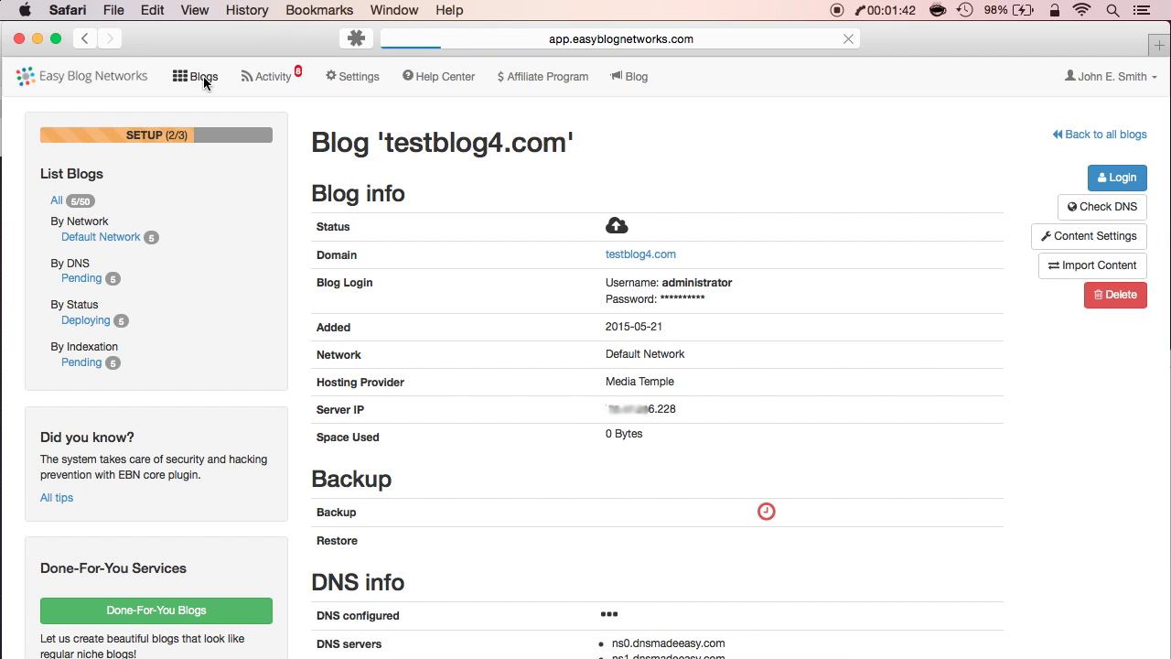
pyautogui.click(430, 425)
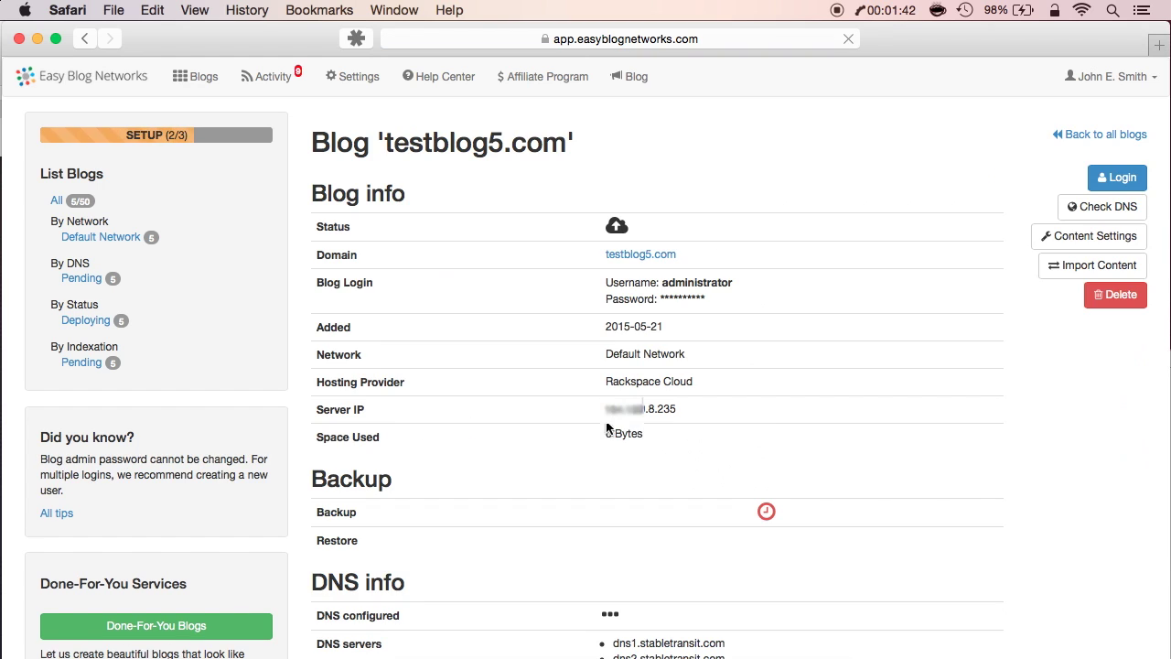
pyautogui.click(199, 80)
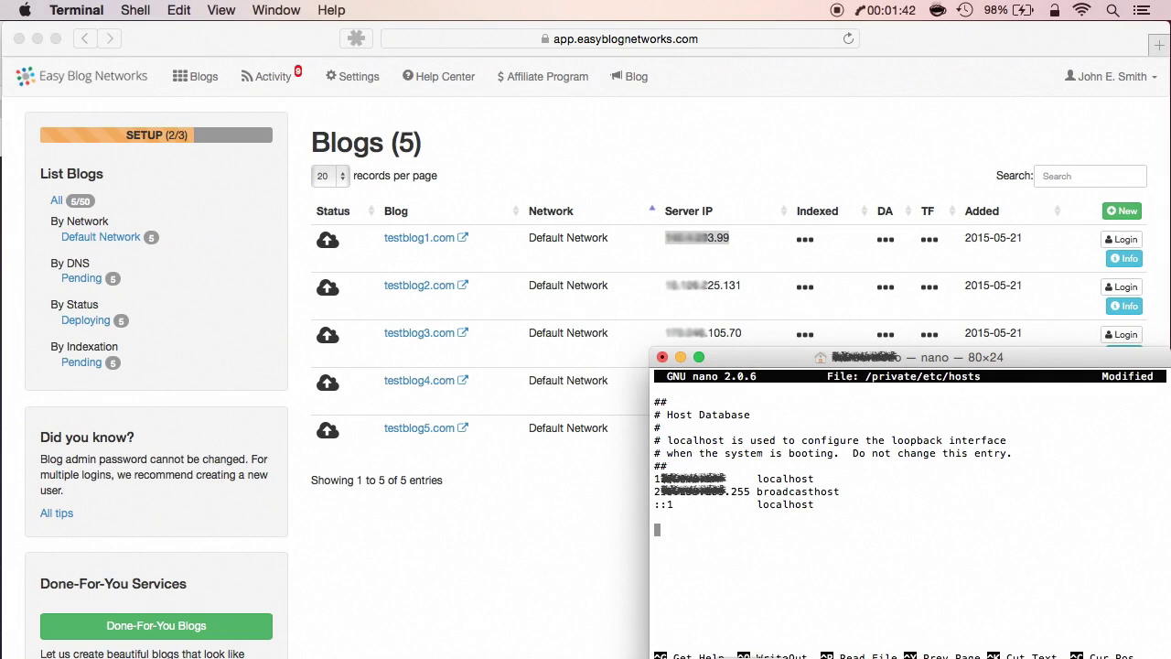
# Add a hosts-file line mapping testblog1's copied server IP to testblog1.com
pyautogui.click(731, 237)
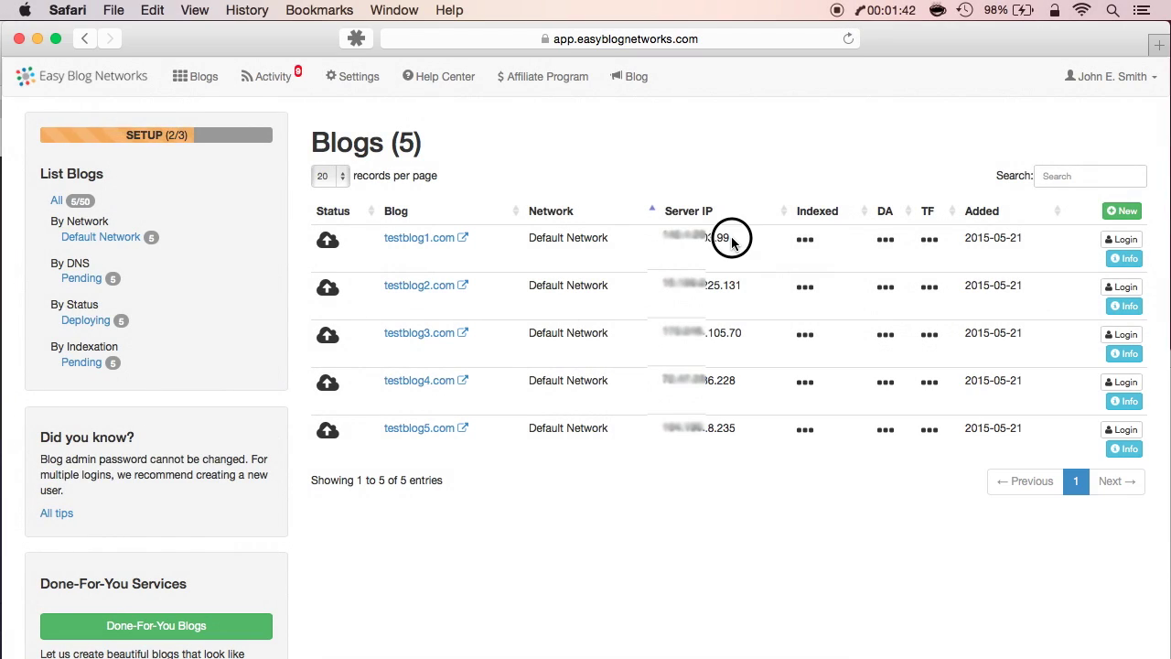
pyautogui.moveTo(731, 236); pyautogui.dragTo(706, 237)
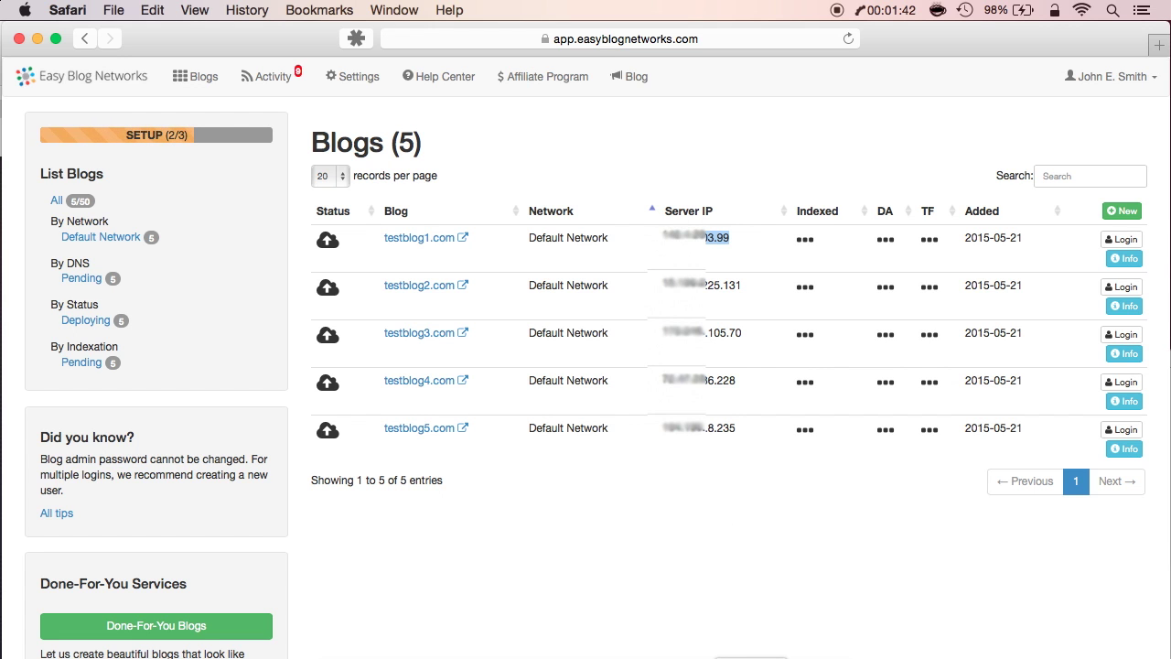
pyautogui.press('super+Tab')
pyautogui.press('super+v')
pyautogui.write('testblog1.com')
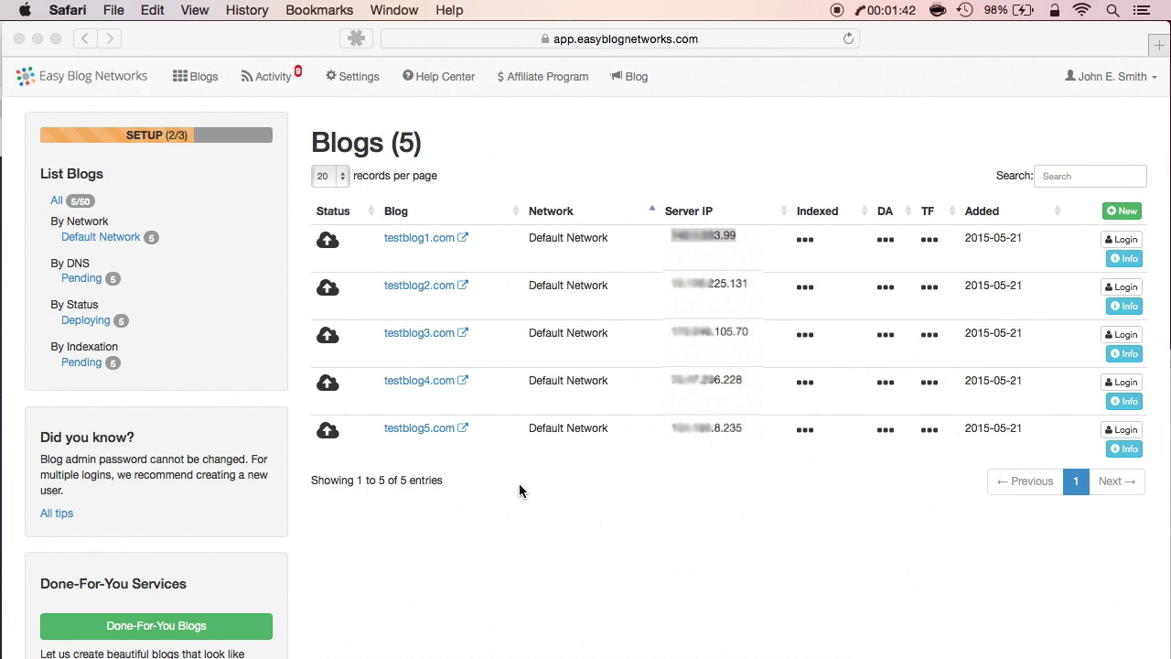
# Log into testblog1.com's WordPress and close it, then log into testblog3, 4 and 5
pyautogui.click(1122, 241)
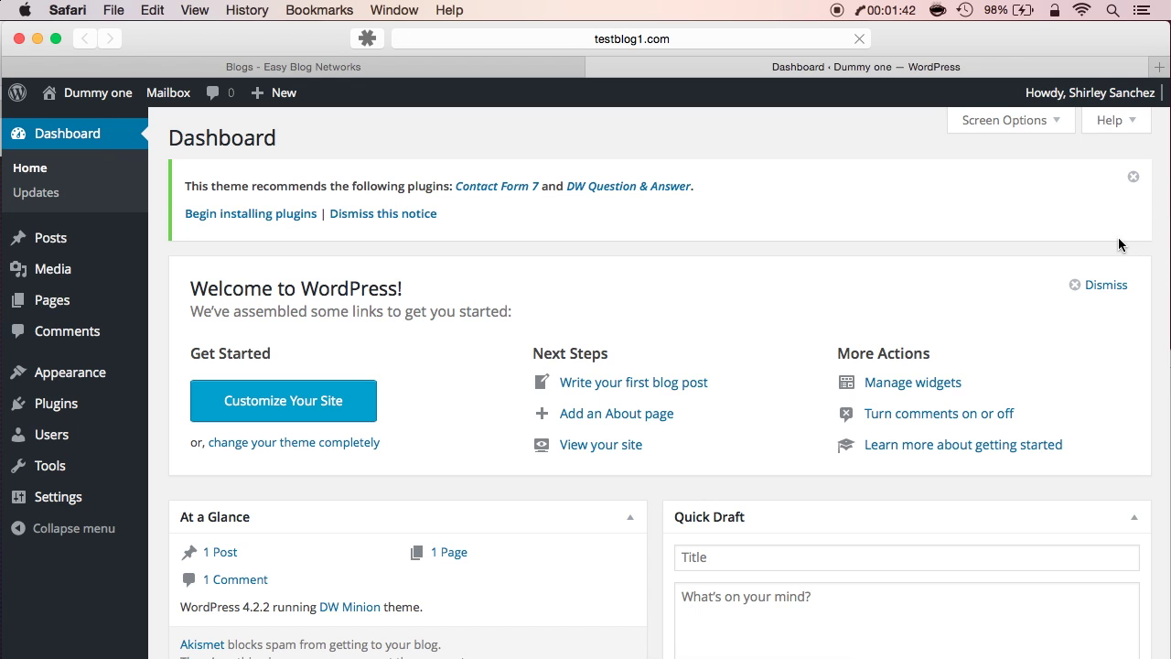
pyautogui.moveTo(57, 422)
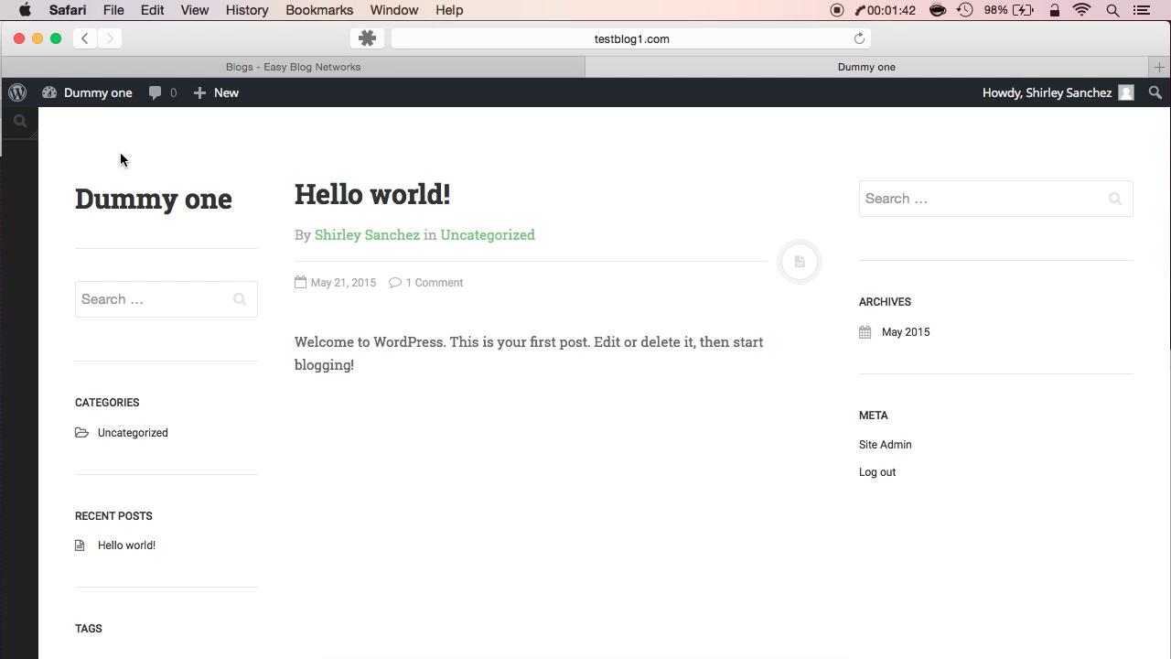
pyautogui.click(595, 67)
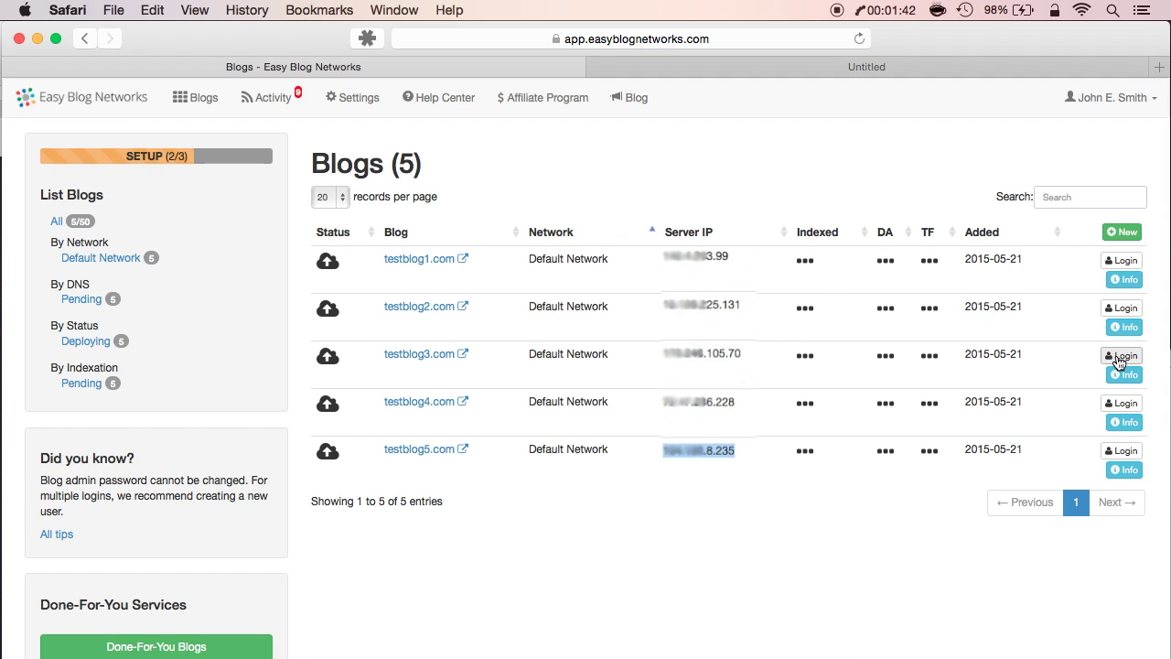
pyautogui.click(1123, 355)
pyautogui.click(1121, 410)
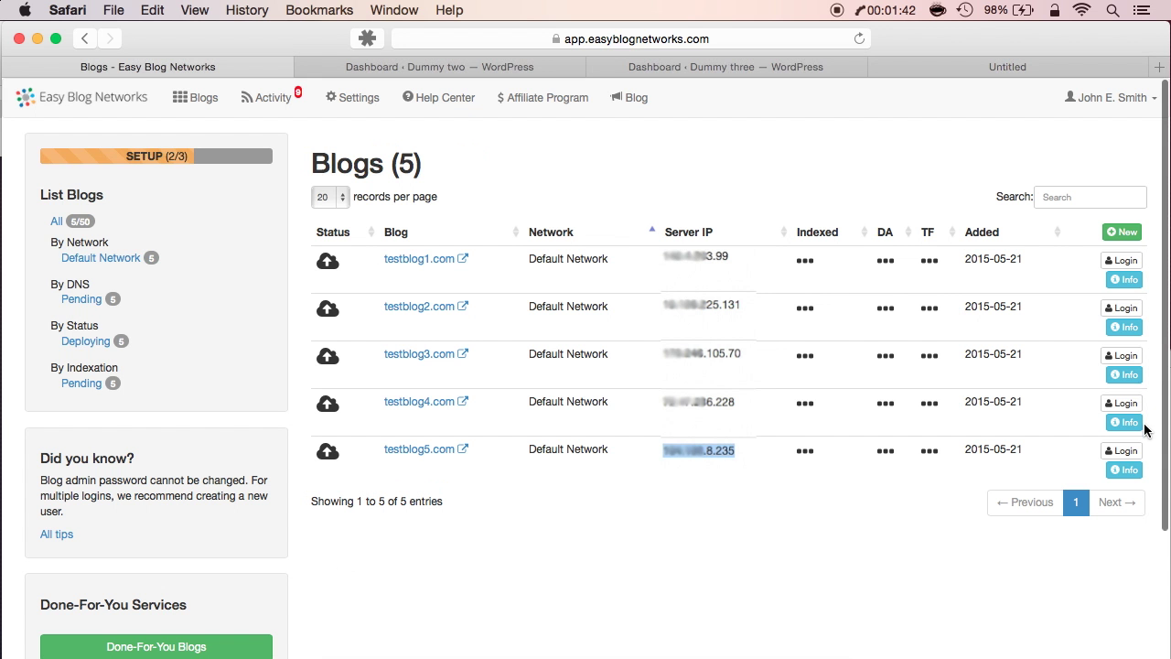
pyautogui.click(1123, 450)
# View the public sites of Dummy two, three, four and five from their dashboards
pyautogui.click(353, 67)
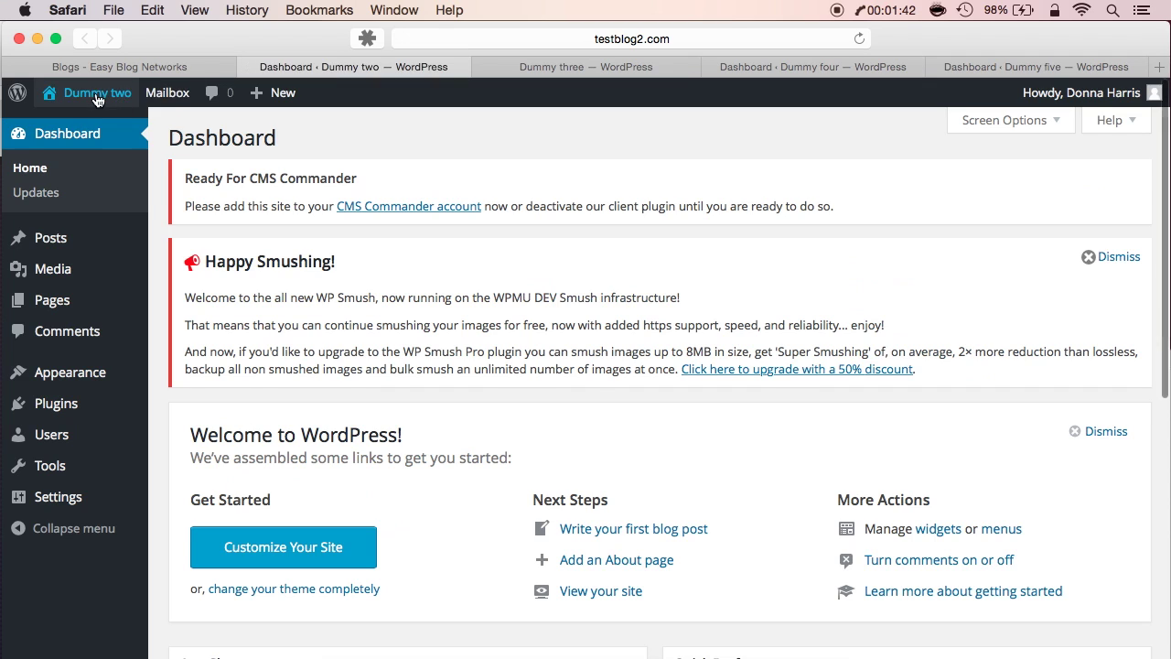
pyautogui.click(95, 94)
pyautogui.click(531, 70)
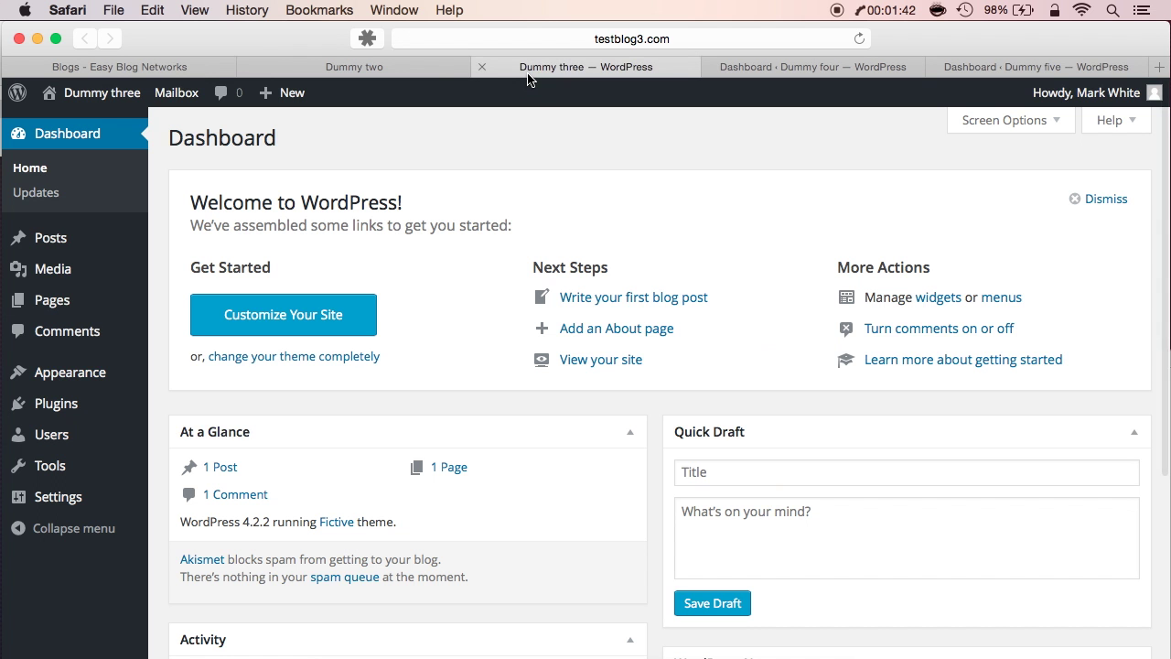
pyautogui.click(99, 101)
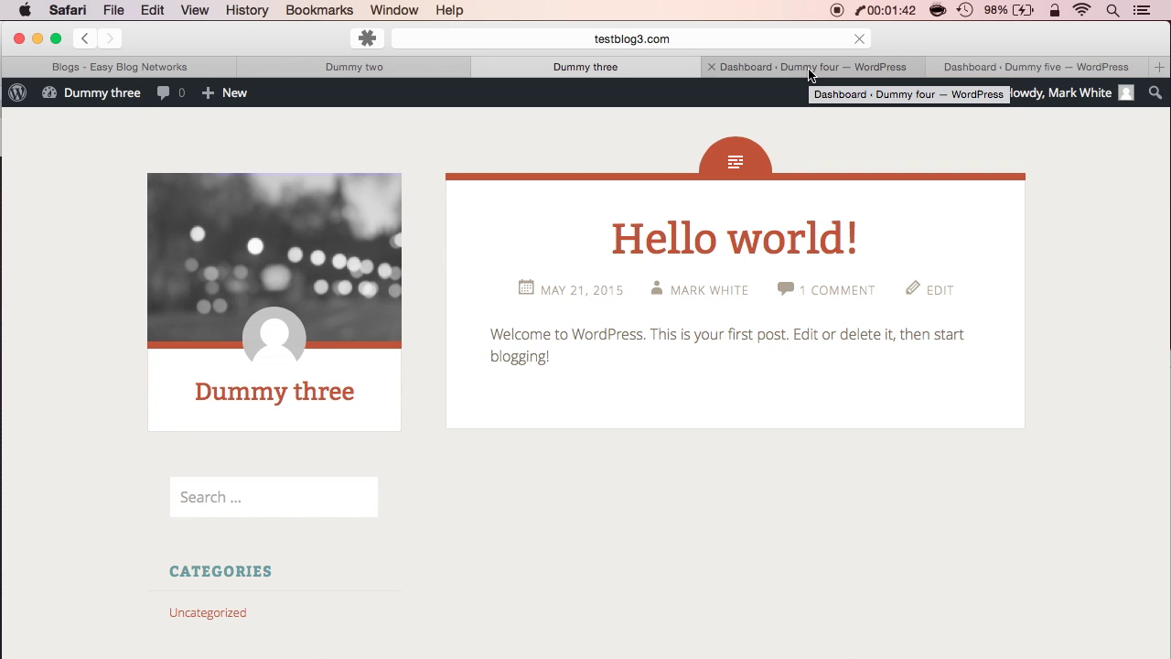
pyautogui.click(809, 69)
pyautogui.click(100, 94)
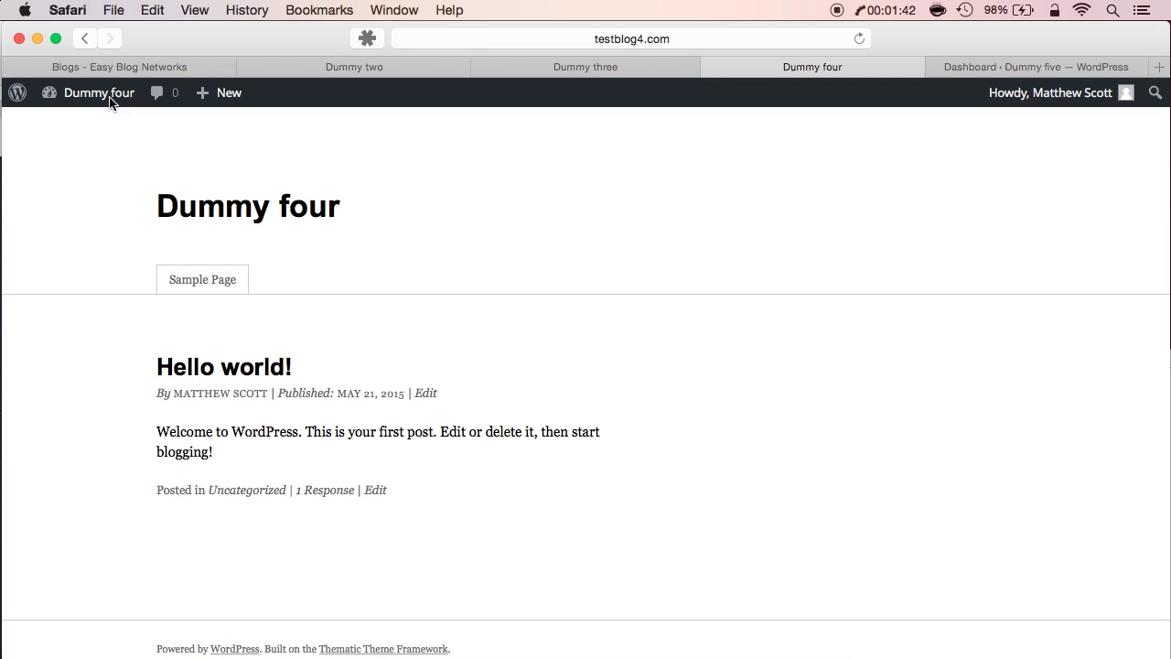
pyautogui.click(988, 67)
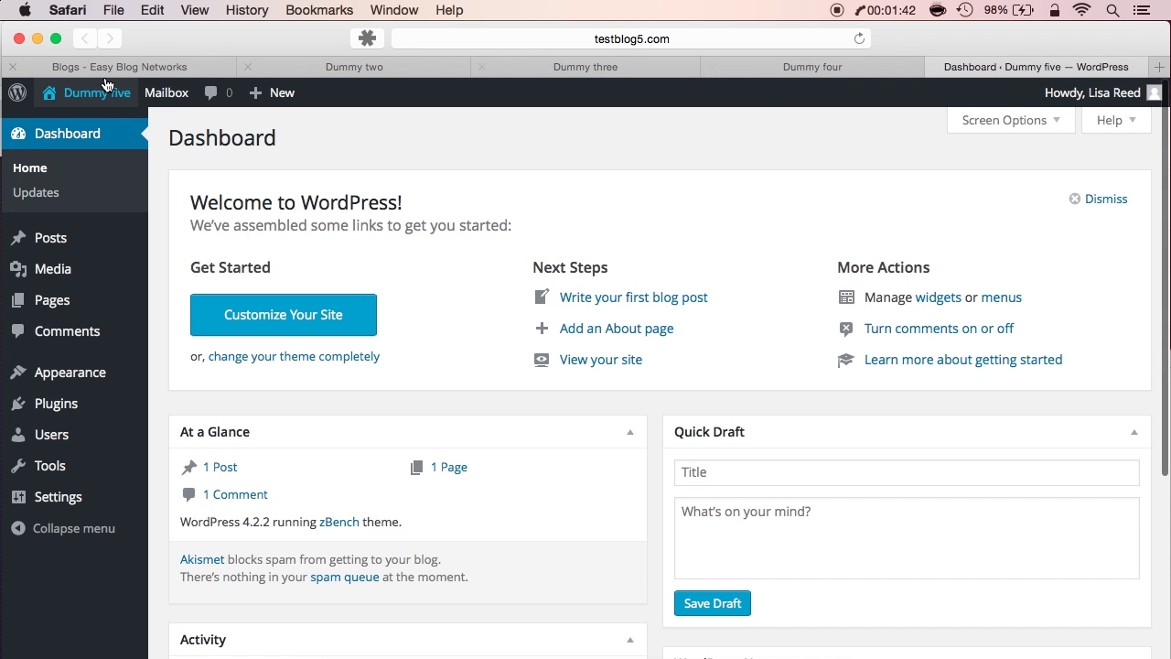
pyautogui.click(82, 94)
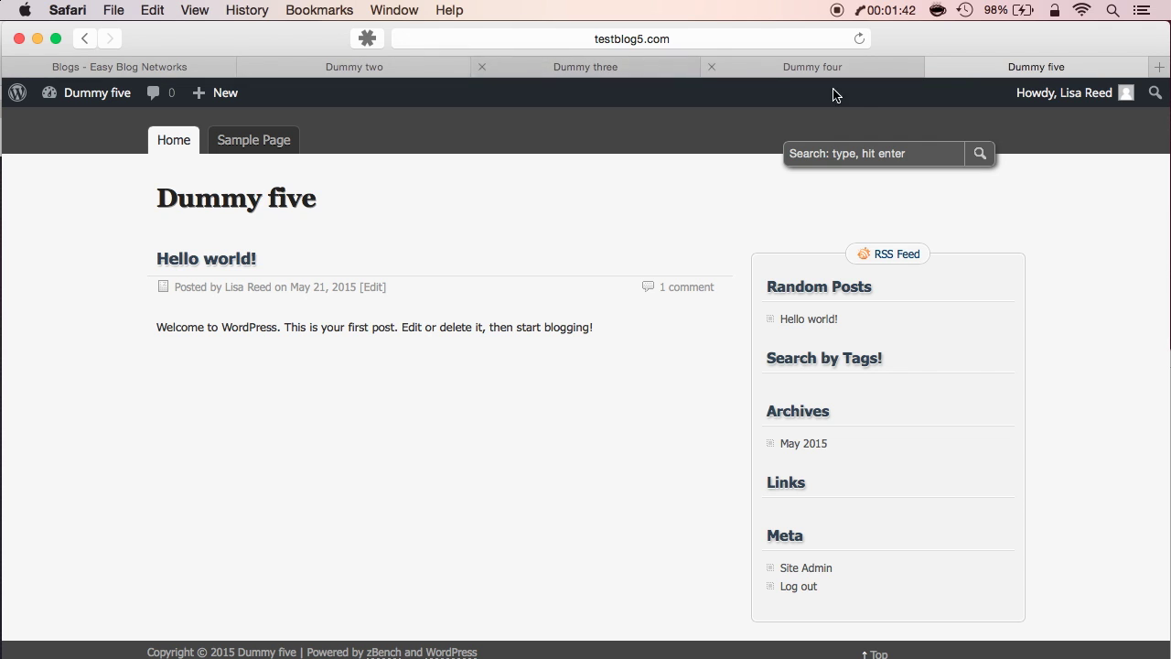
# Close the Dummy five, four, three and two site tabs
pyautogui.click(935, 67)
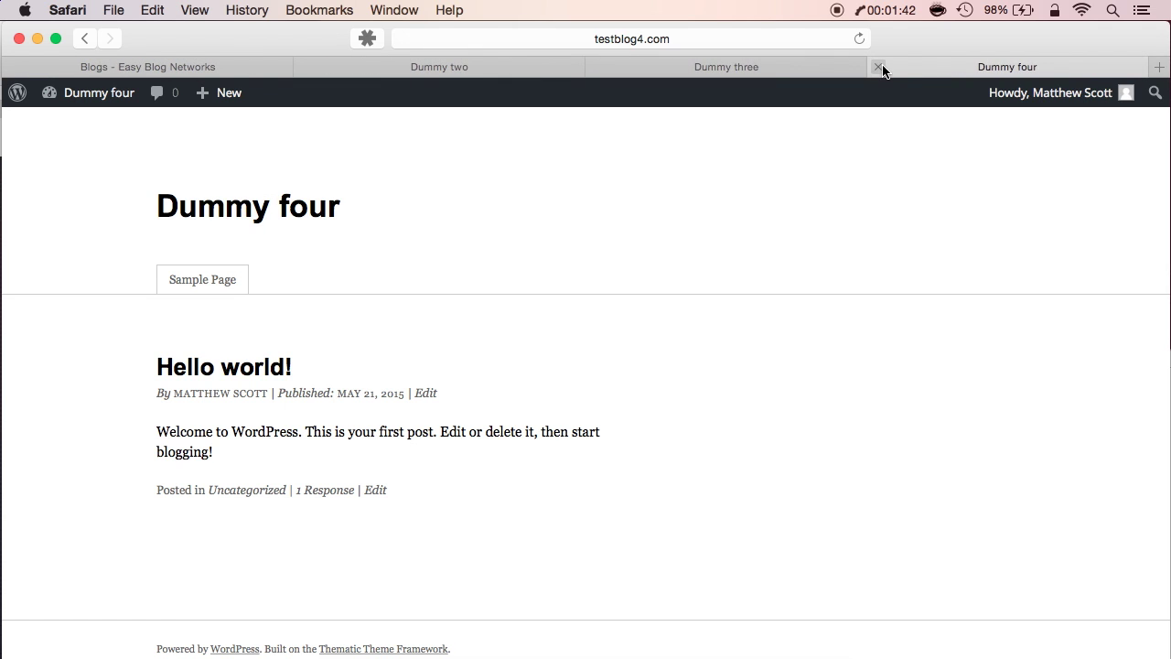
pyautogui.click(878, 66)
pyautogui.click(790, 68)
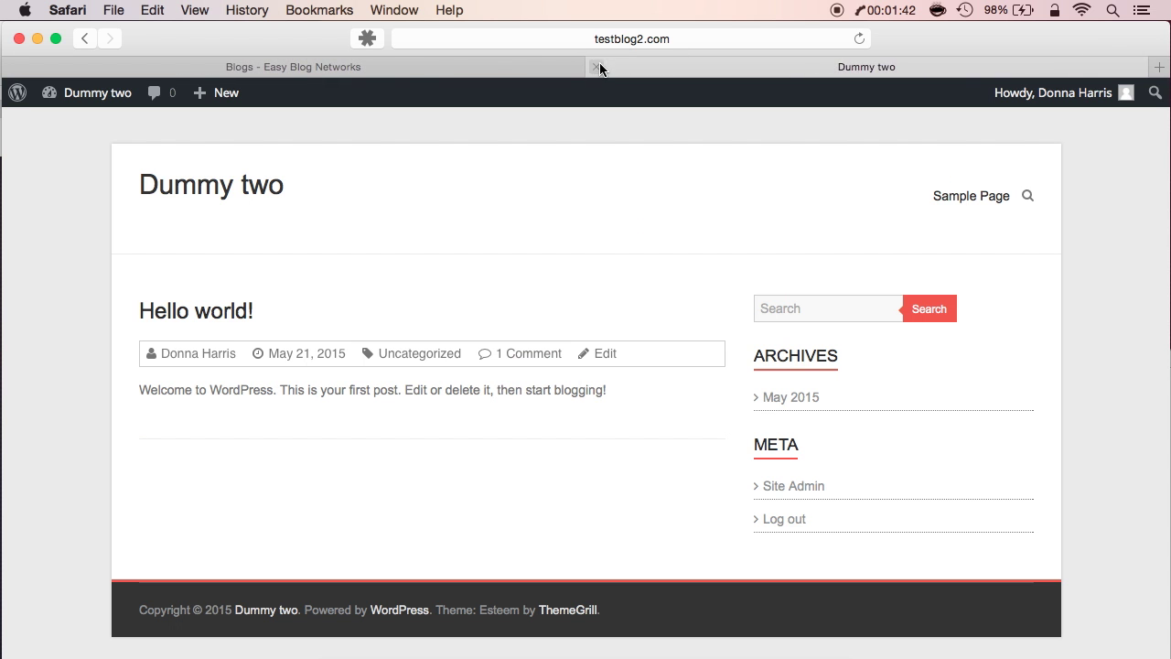
pyautogui.click(595, 66)
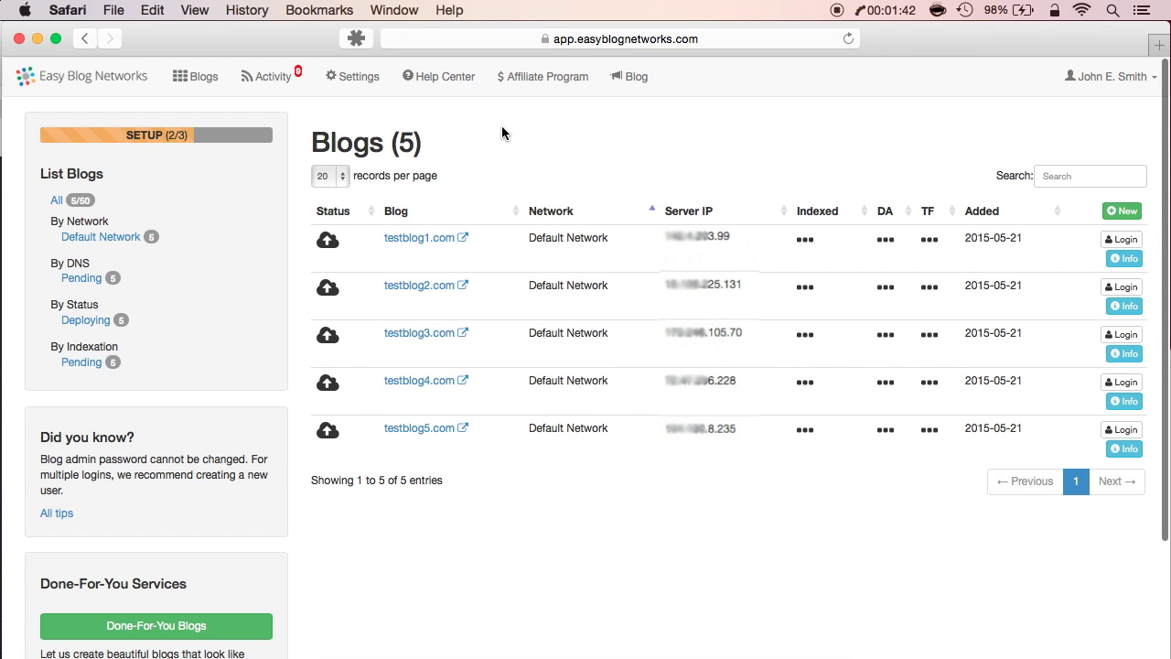